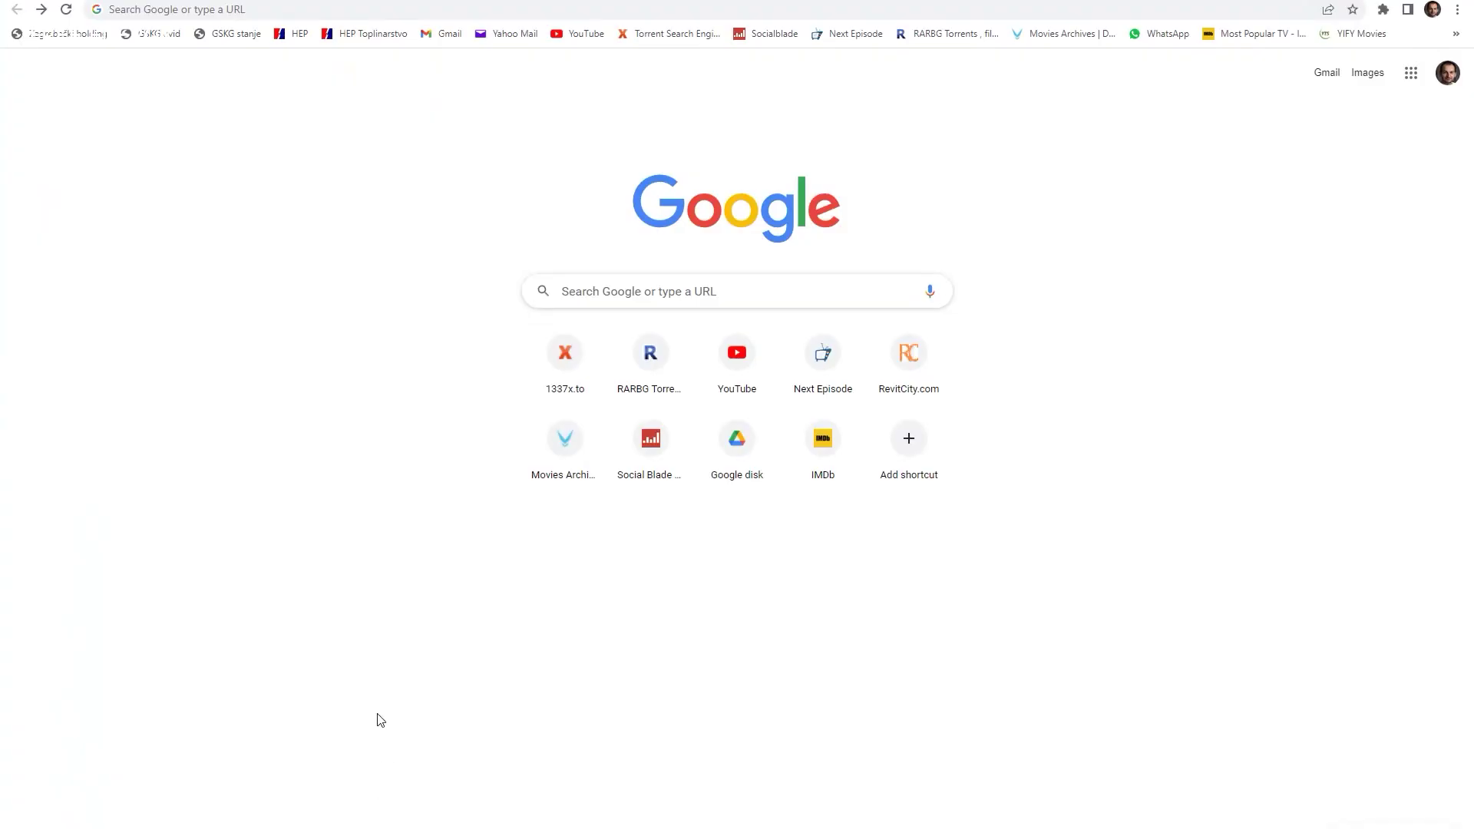
left_click(614, 284)
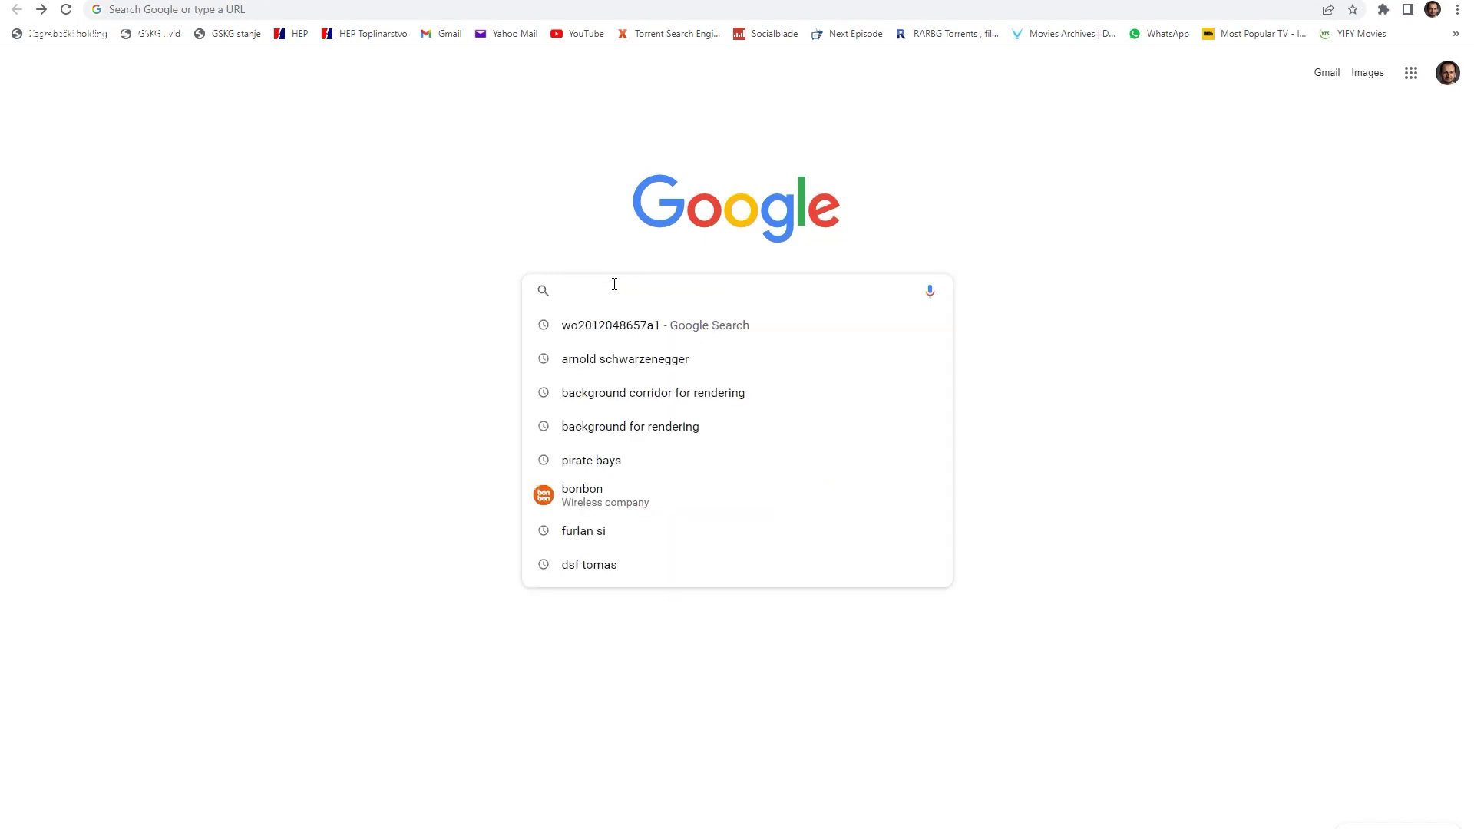
left_click(614, 328)
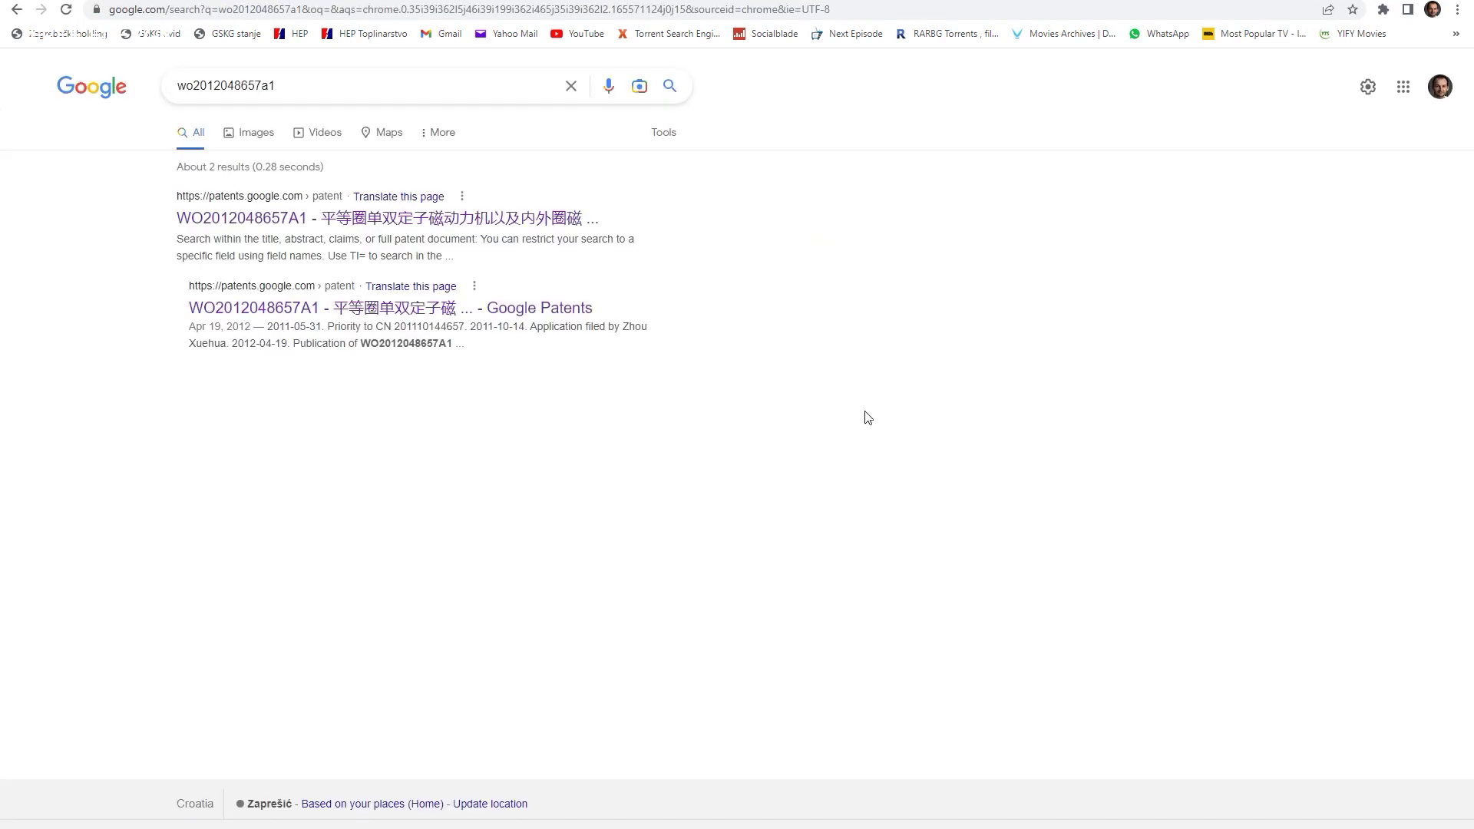
left_click(403, 309)
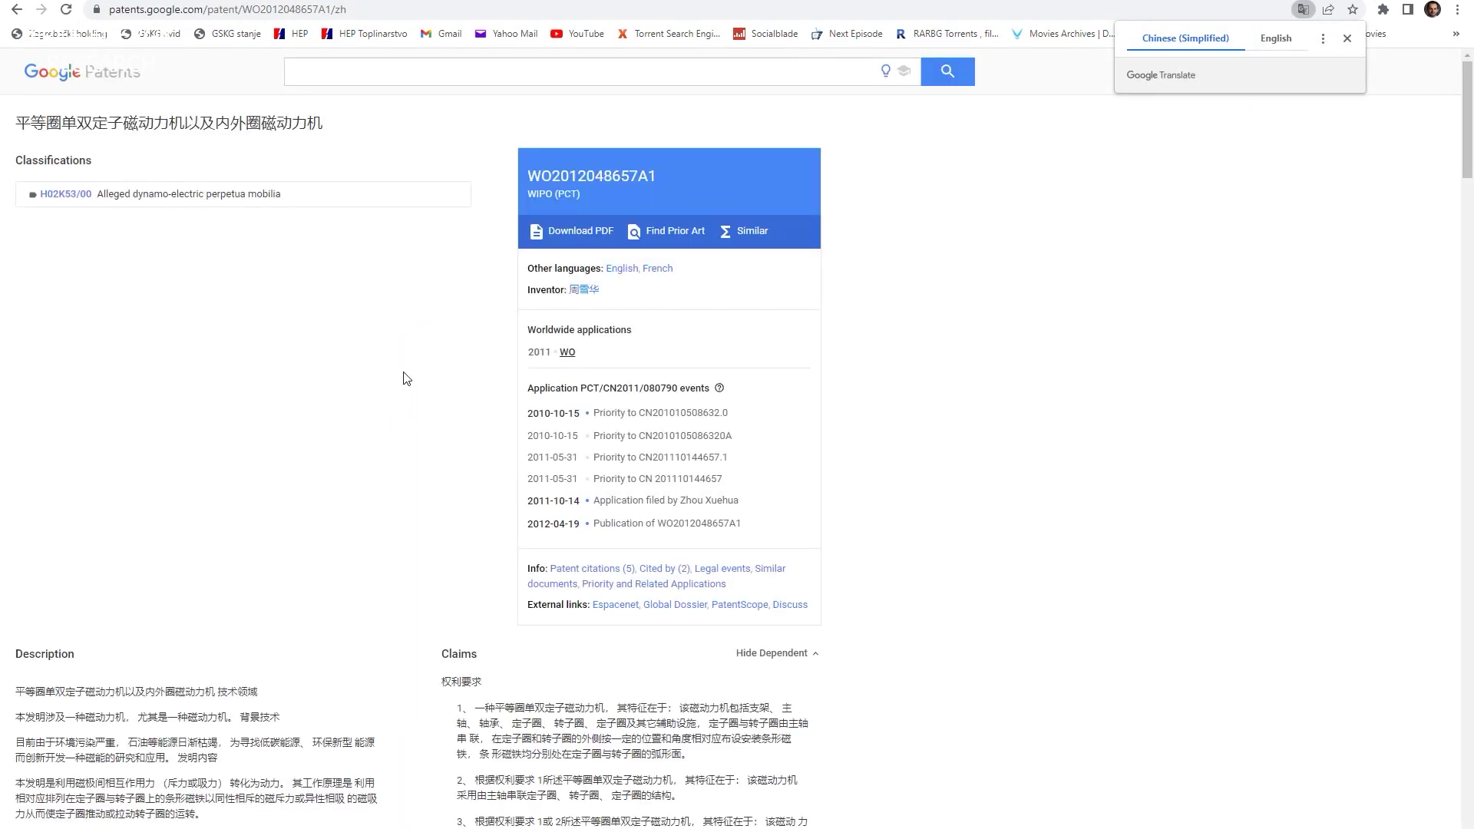
scroll(391, 399, "down", 15)
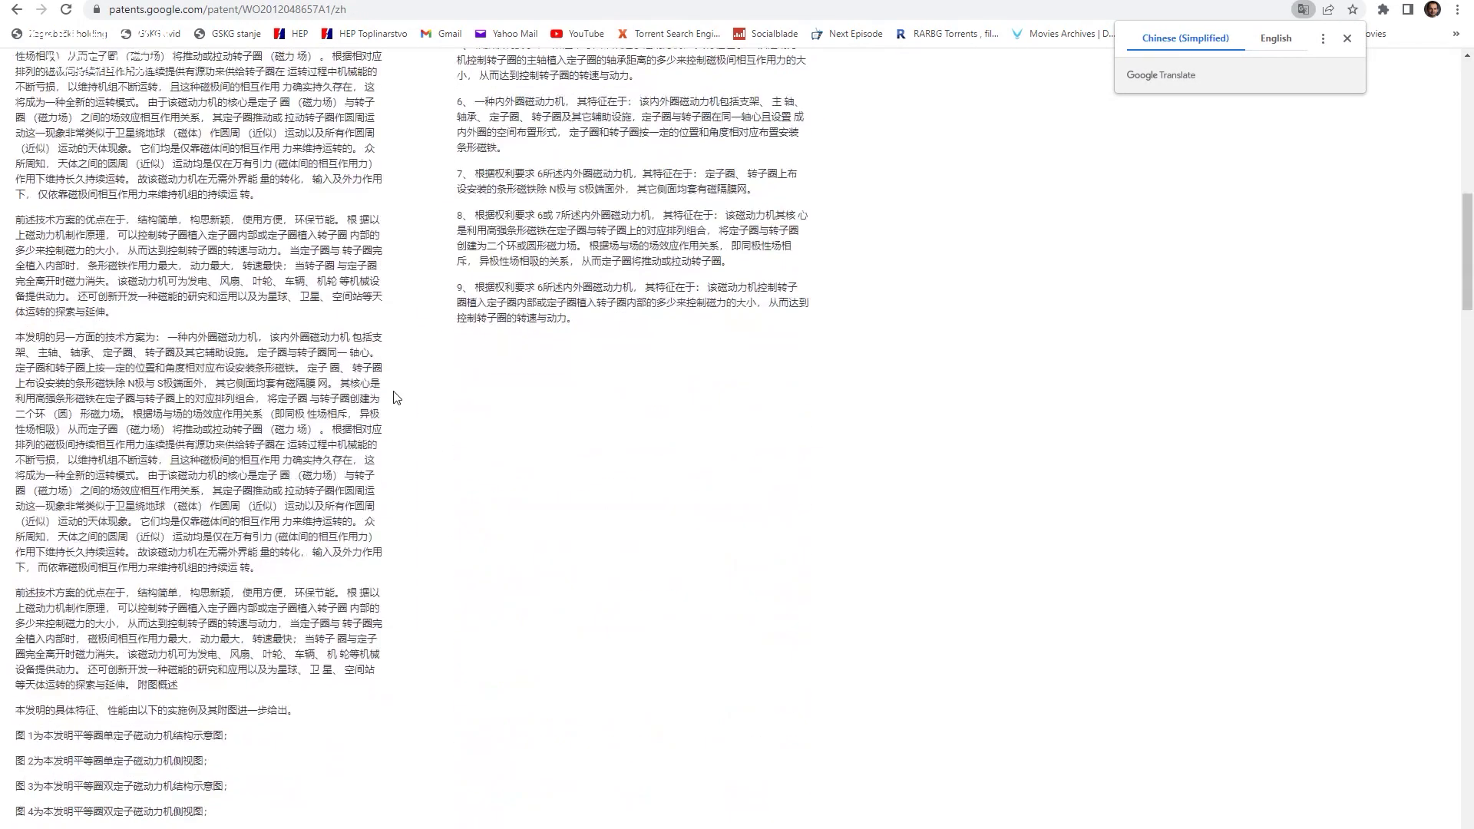
scroll(397, 398, "up", 10)
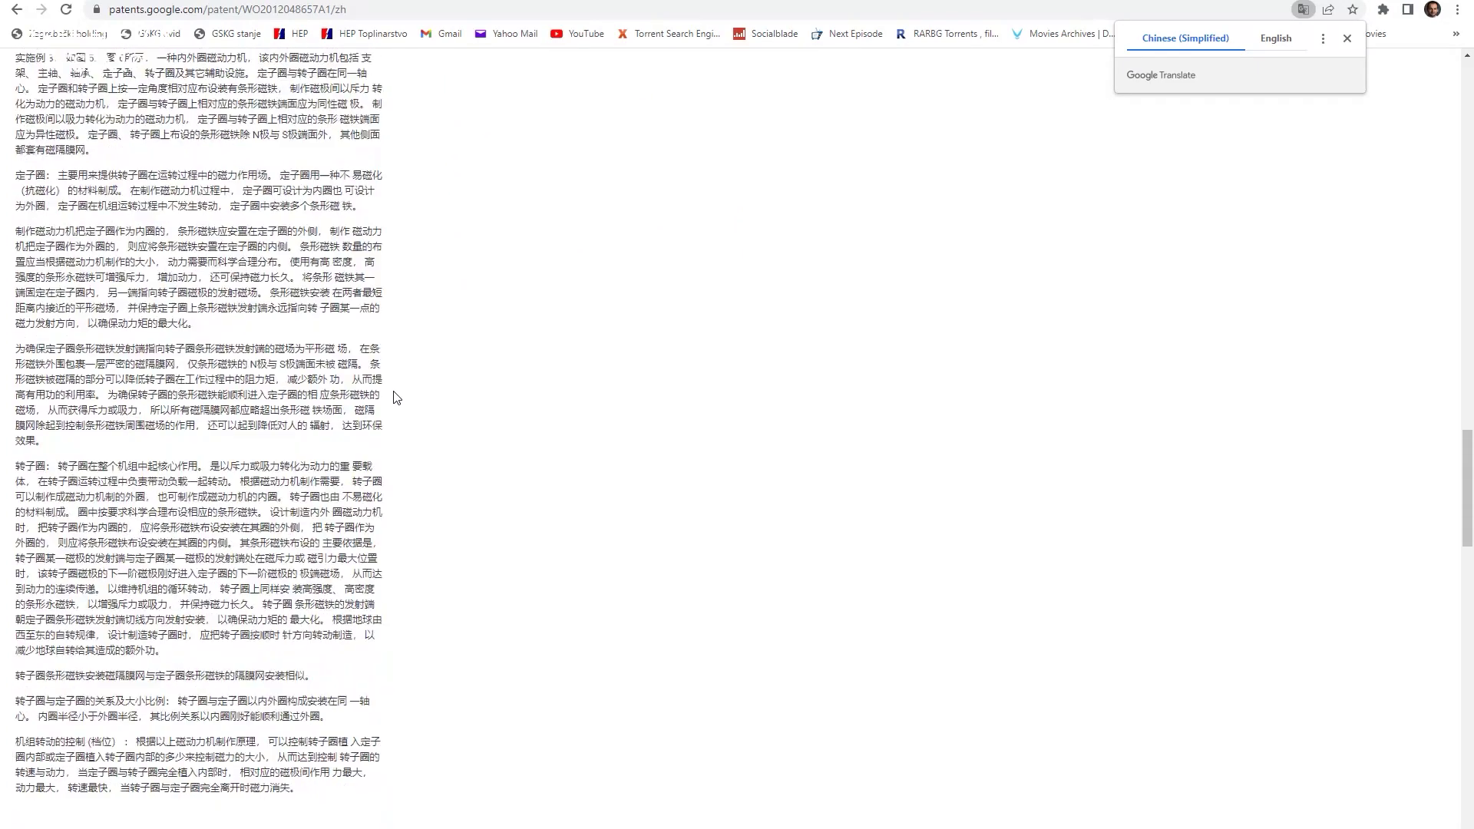
scroll(393, 399, "up", 1)
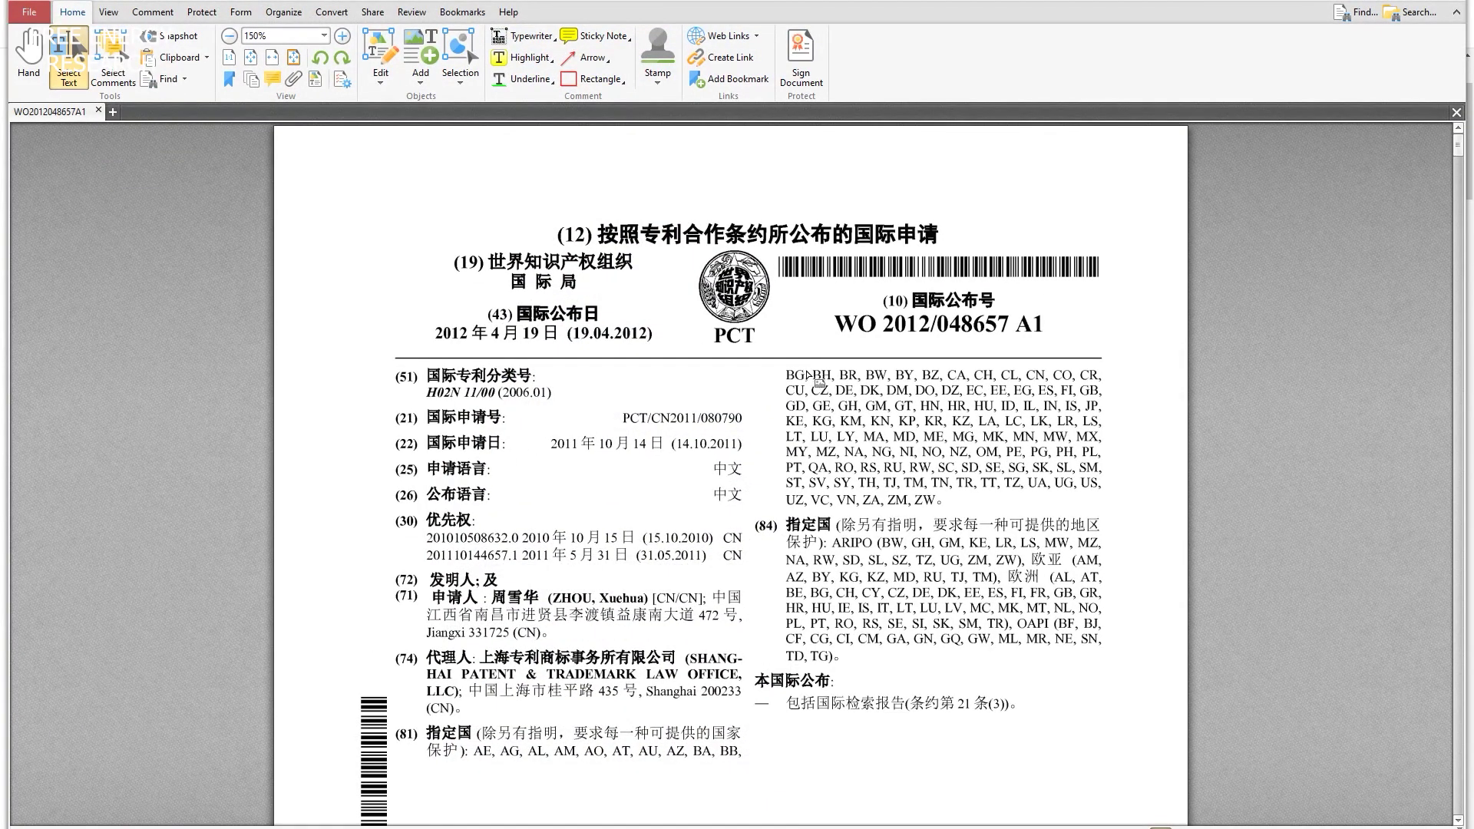
Step: Page through the patent description down to the Fig. 6 drawing on sheet 2/2
scroll(809, 376, "down", 3)
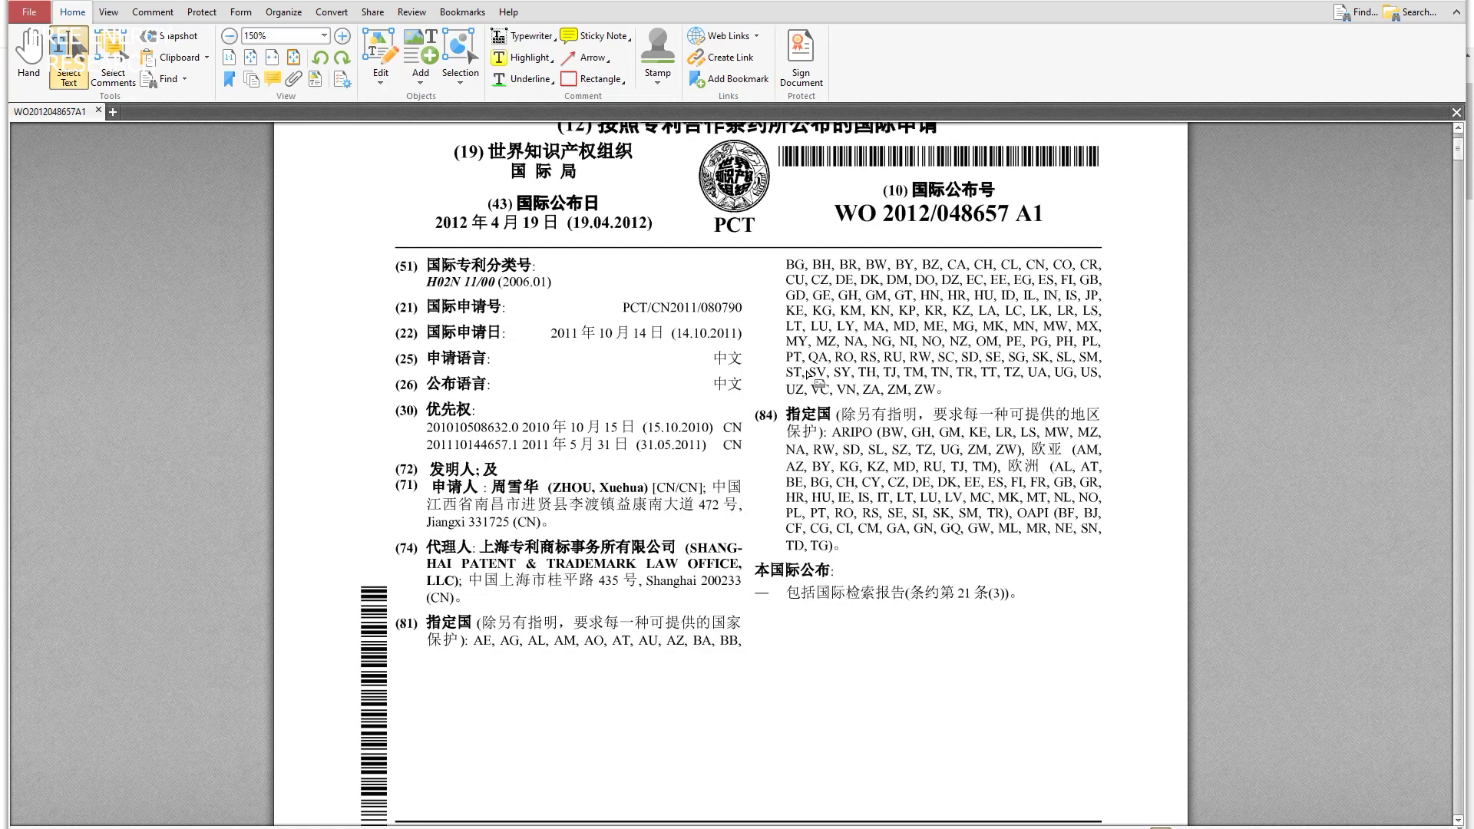
scroll(810, 377, "down", 14)
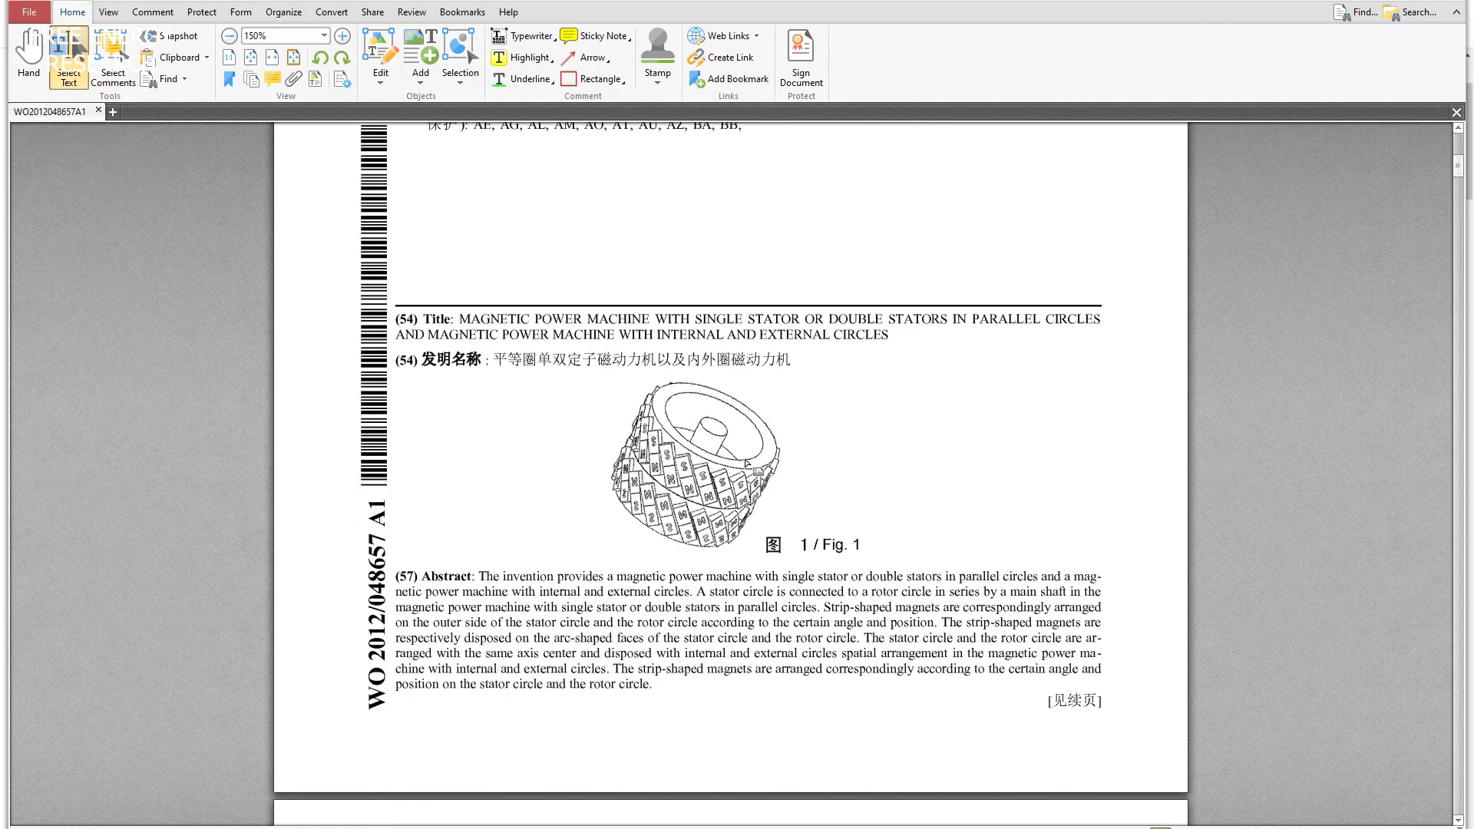
scroll(749, 462, "down", 20)
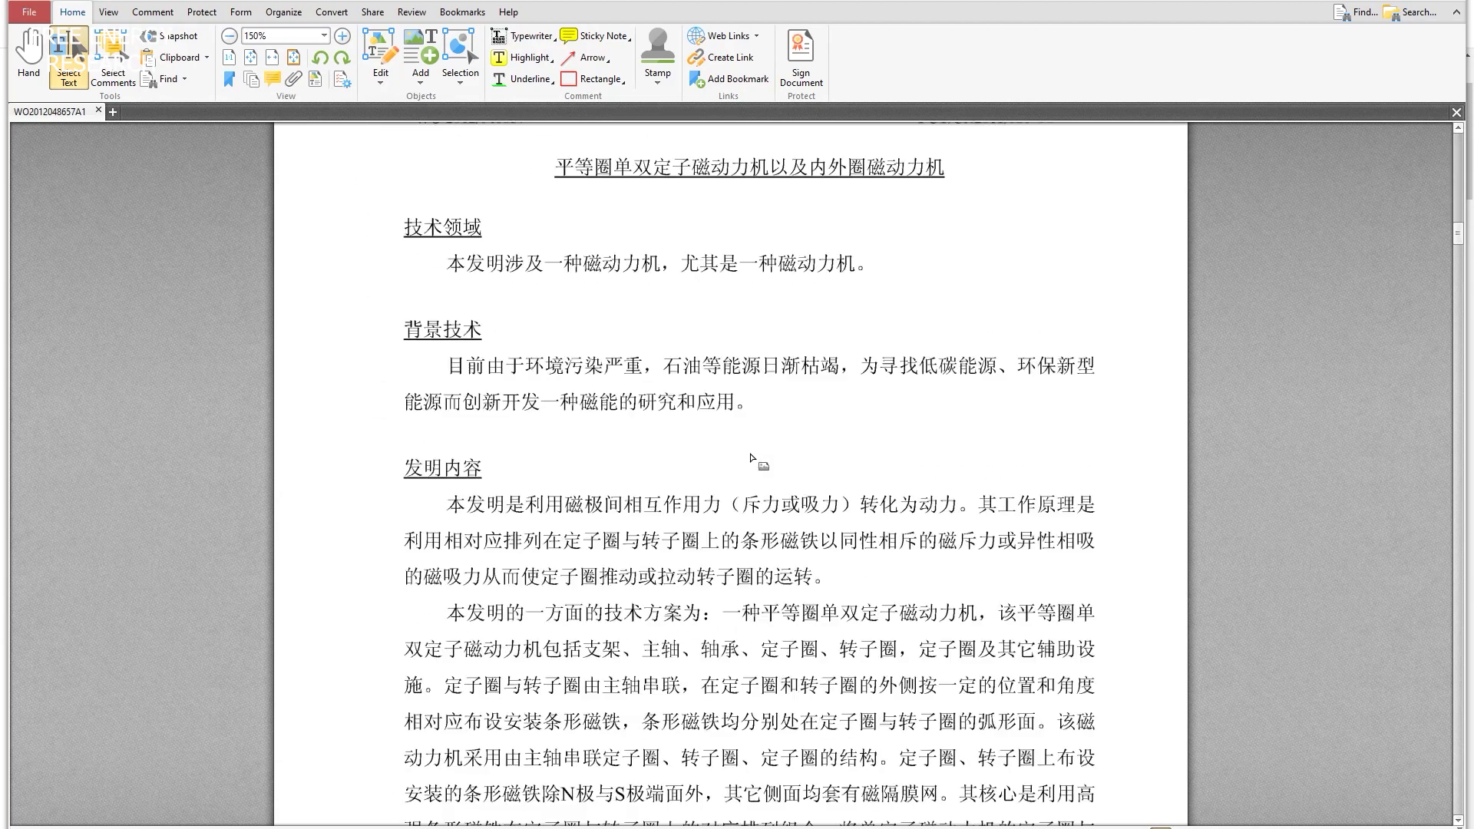
scroll(752, 459, "down", 20)
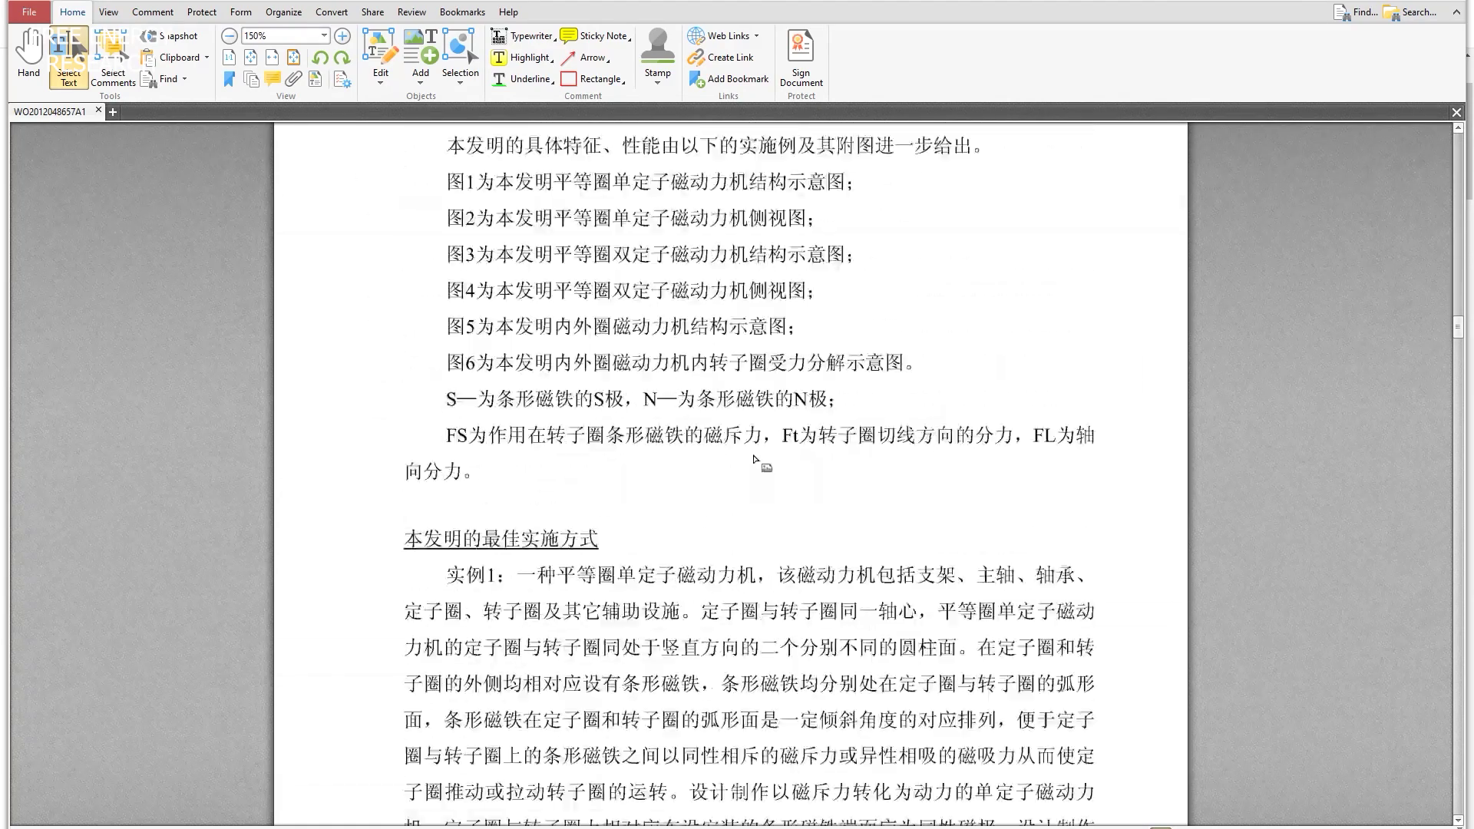
scroll(754, 459, "down", 20)
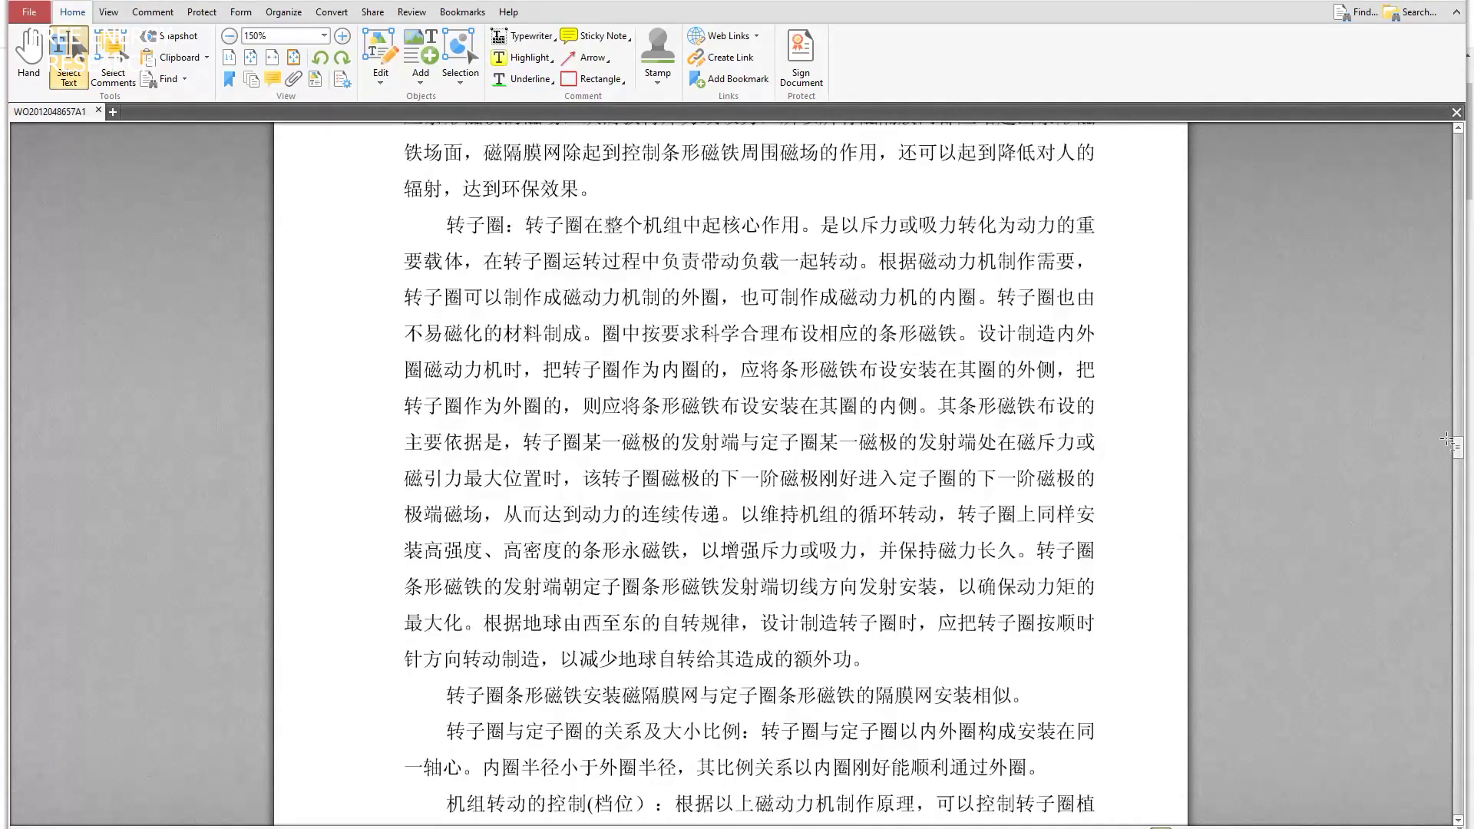
left_click_drag(1461, 449, 1459, 641)
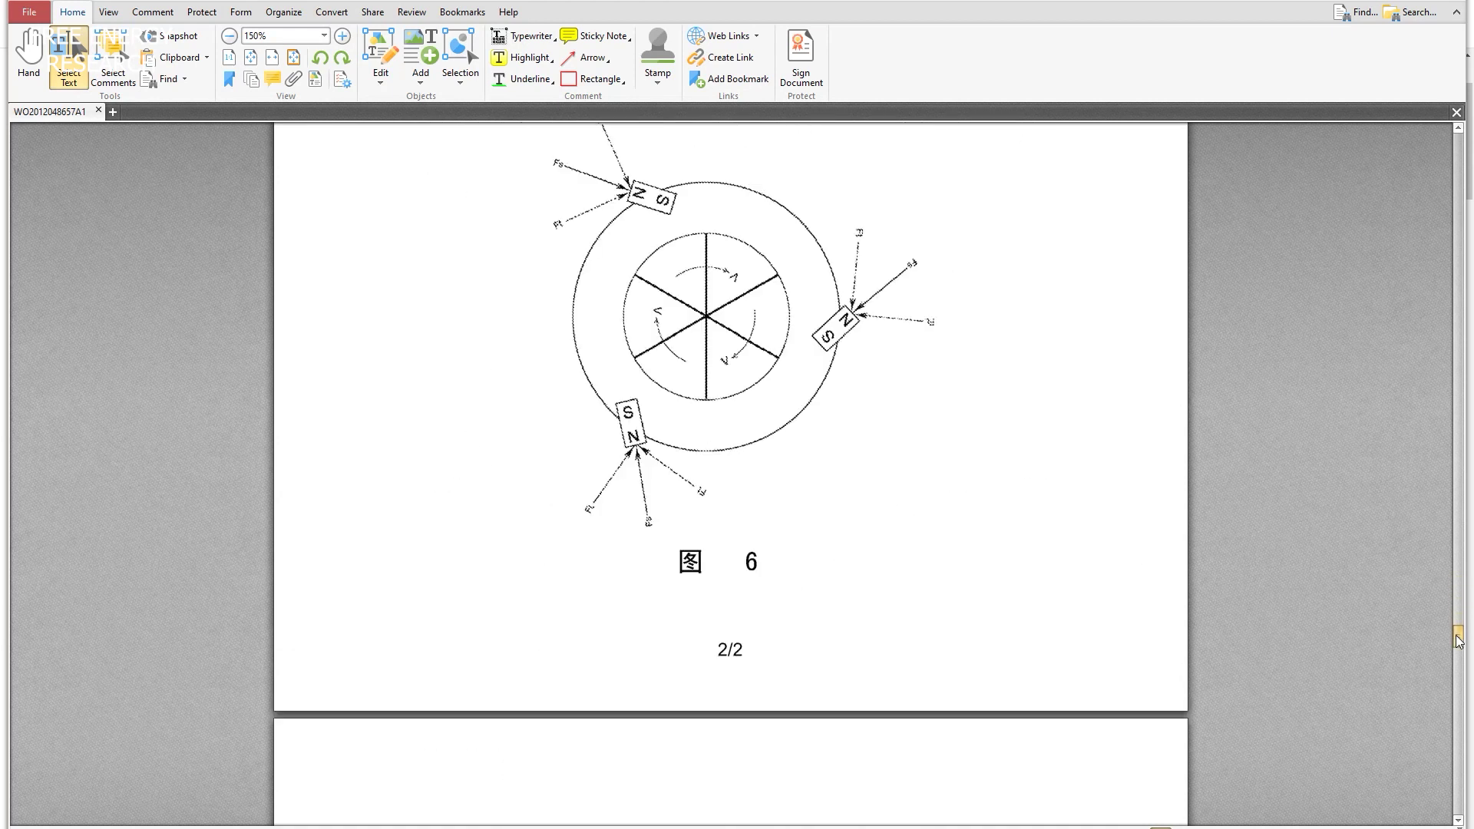
left_click_drag(1459, 642, 1459, 655)
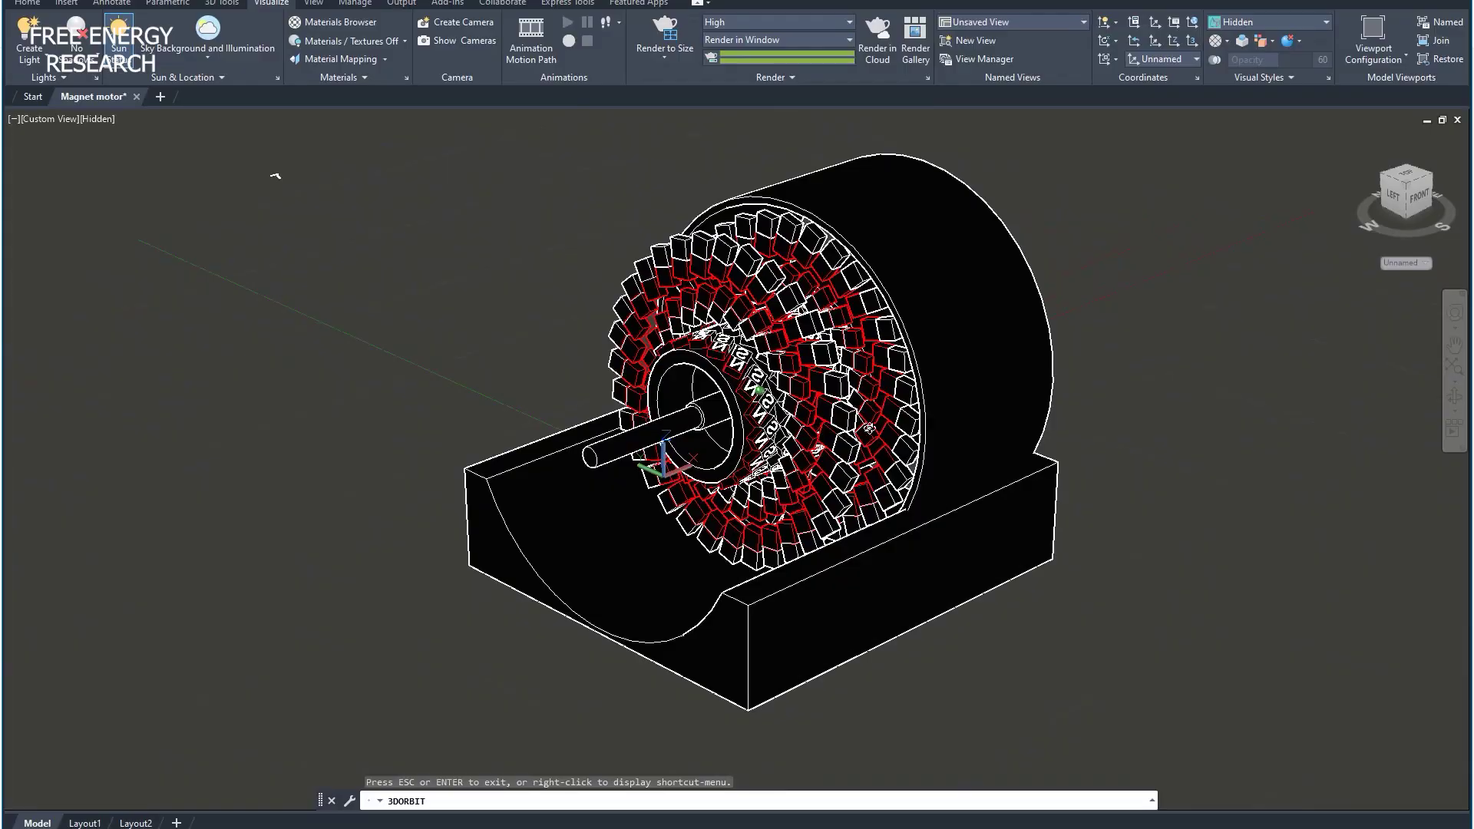
left_click_drag(876, 422, 328, 367)
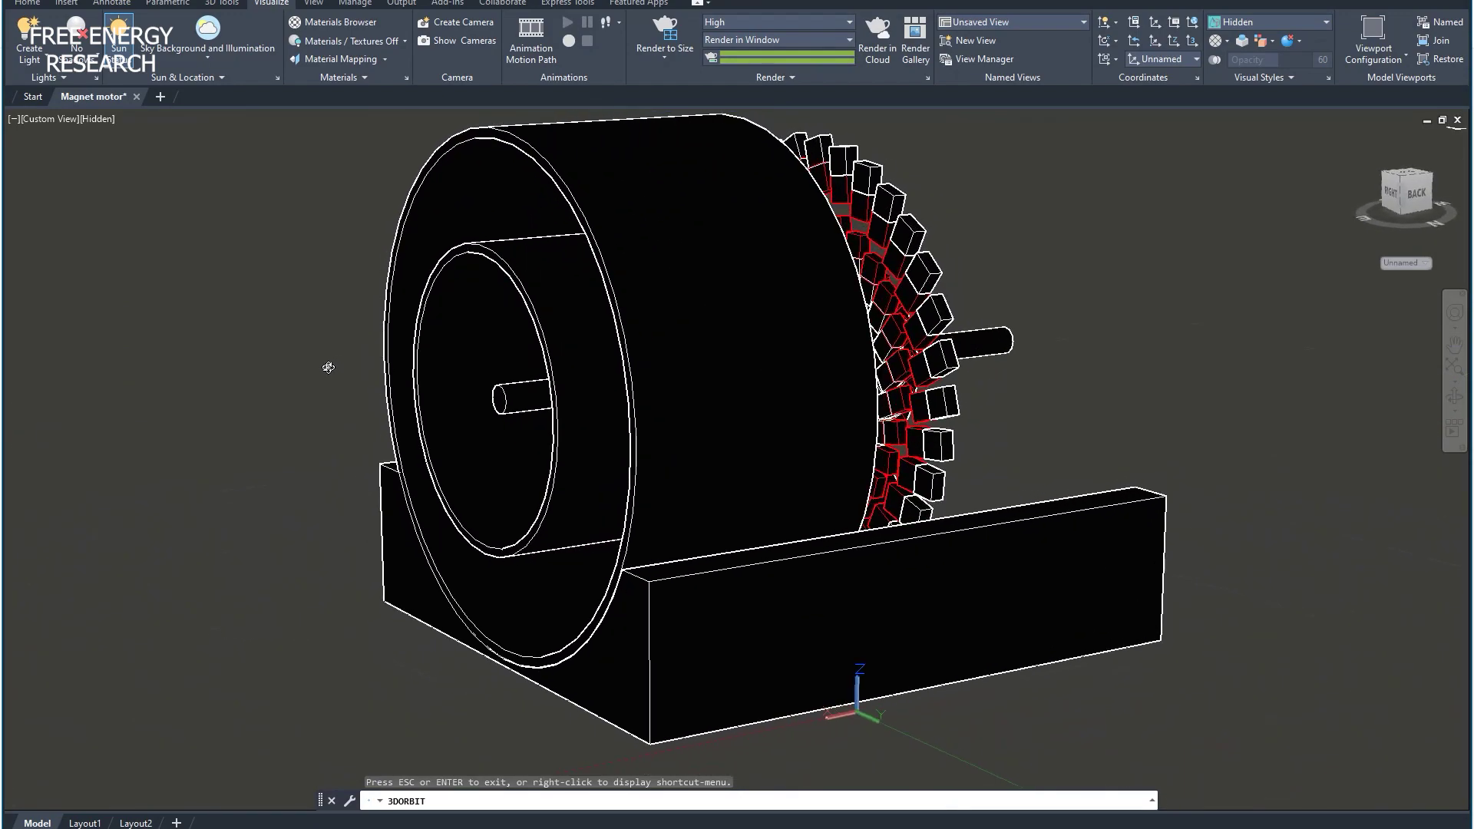
left_click_drag(1074, 361, 744, 393)
left_click_drag(1271, 408, 957, 416)
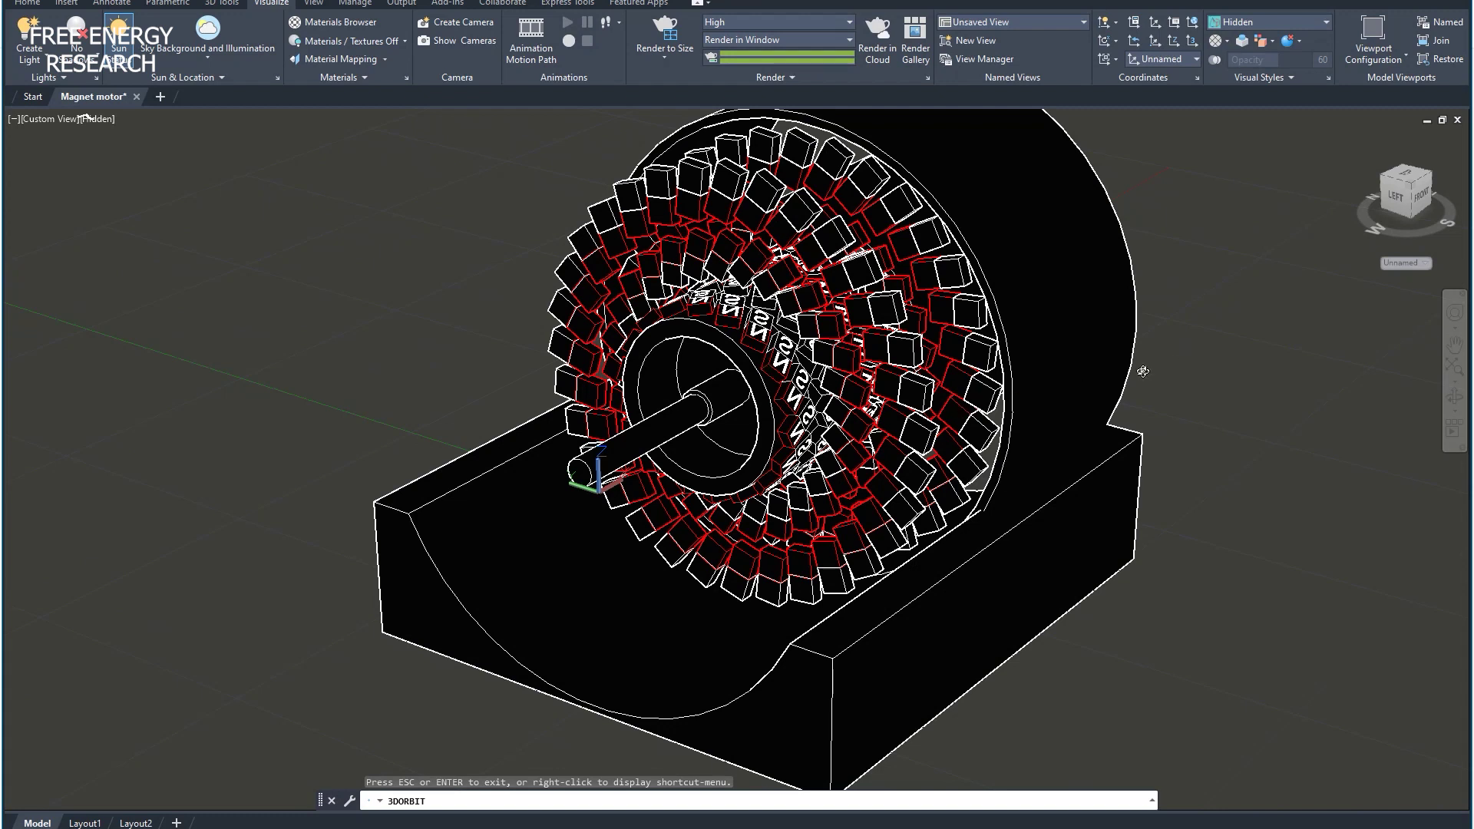
Step: Orbit the model and select the housing, magnet ring, inner cylinder and shaft to identify them
left_click_drag(1142, 371, 767, 254)
key("Escape")
left_click(833, 280)
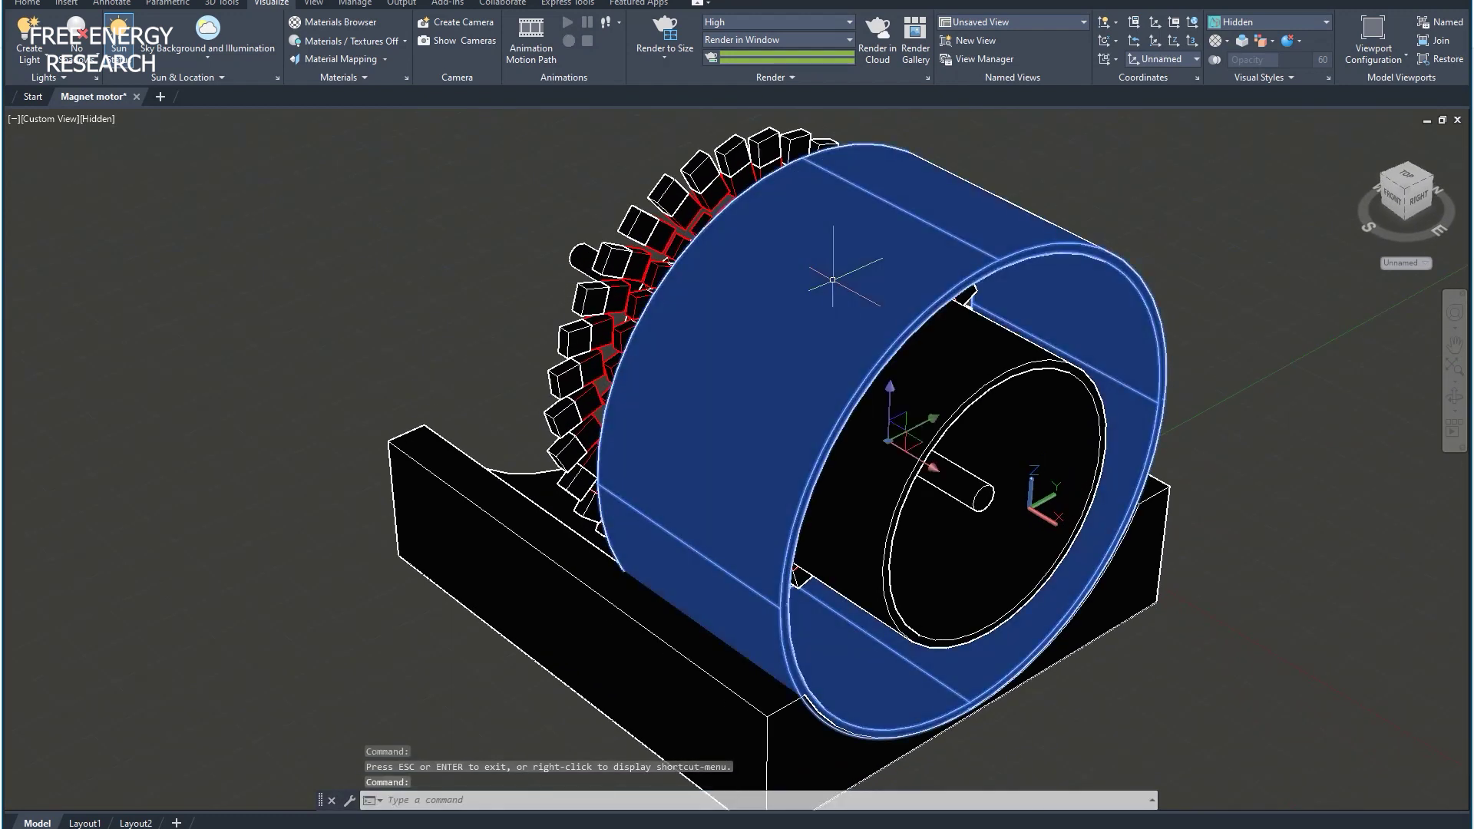
key("Escape")
left_click(672, 166)
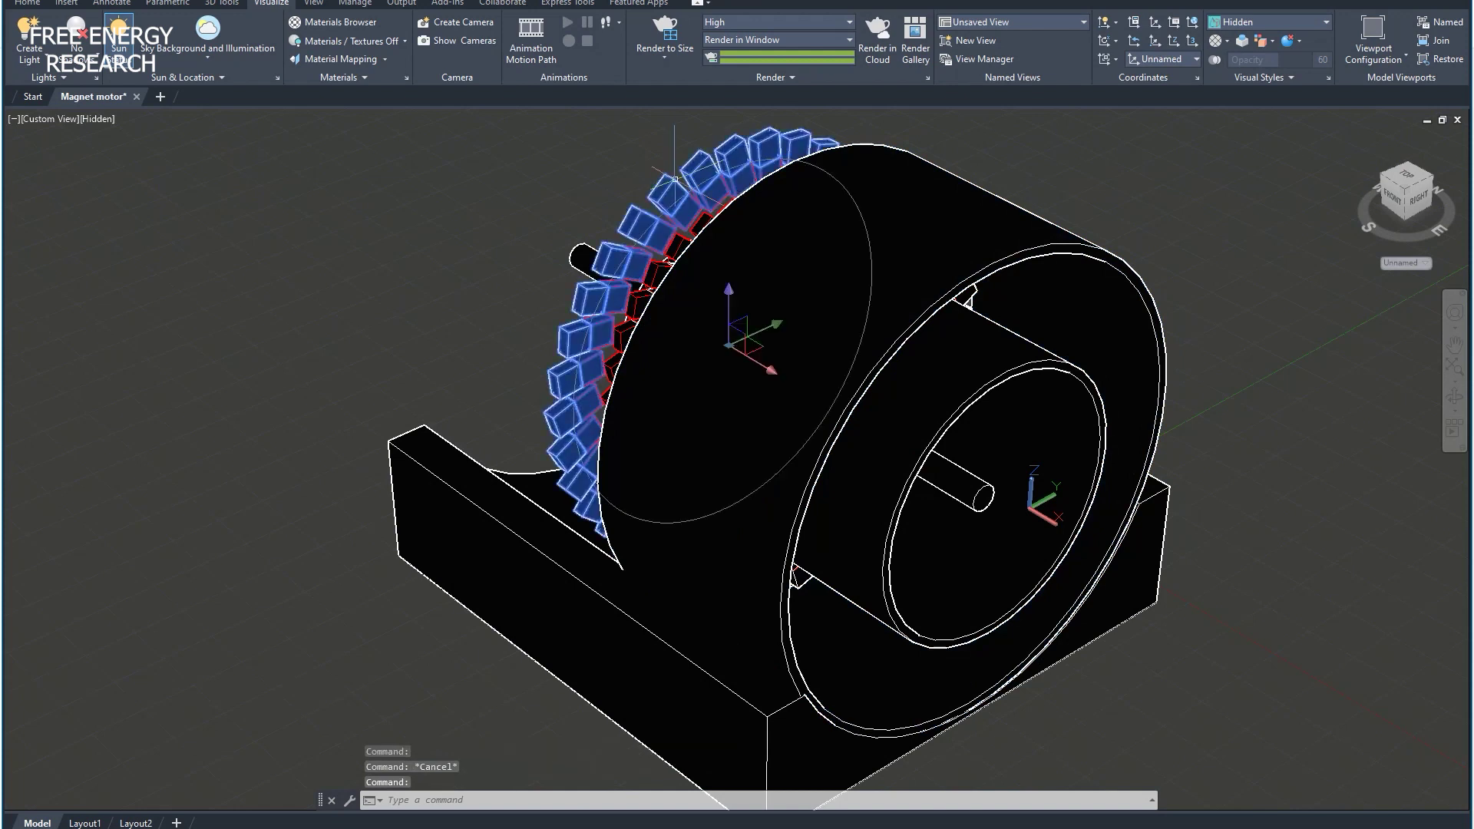
key("Escape")
left_click(1052, 353)
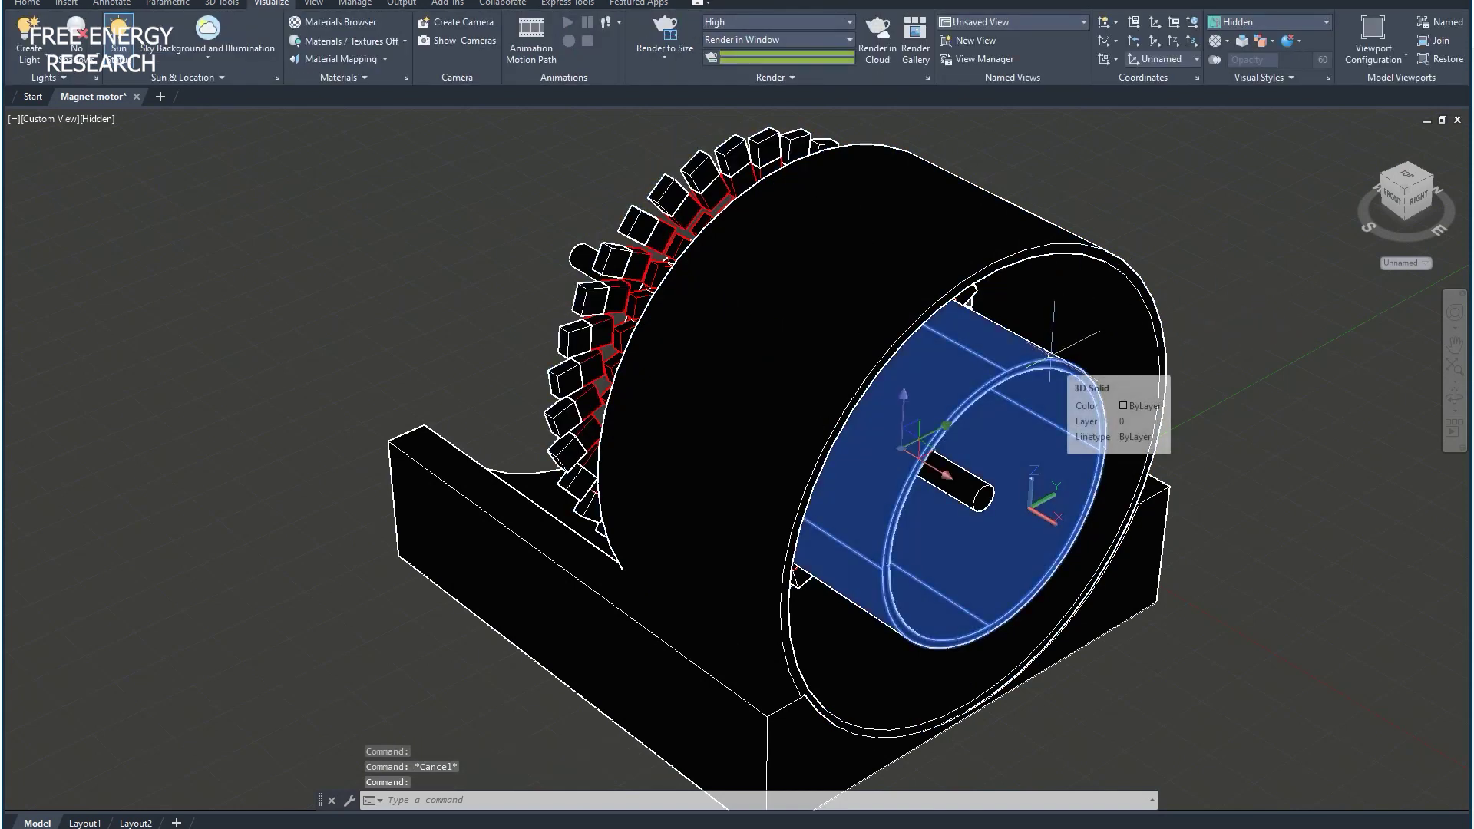
key("Escape")
left_click(1000, 498)
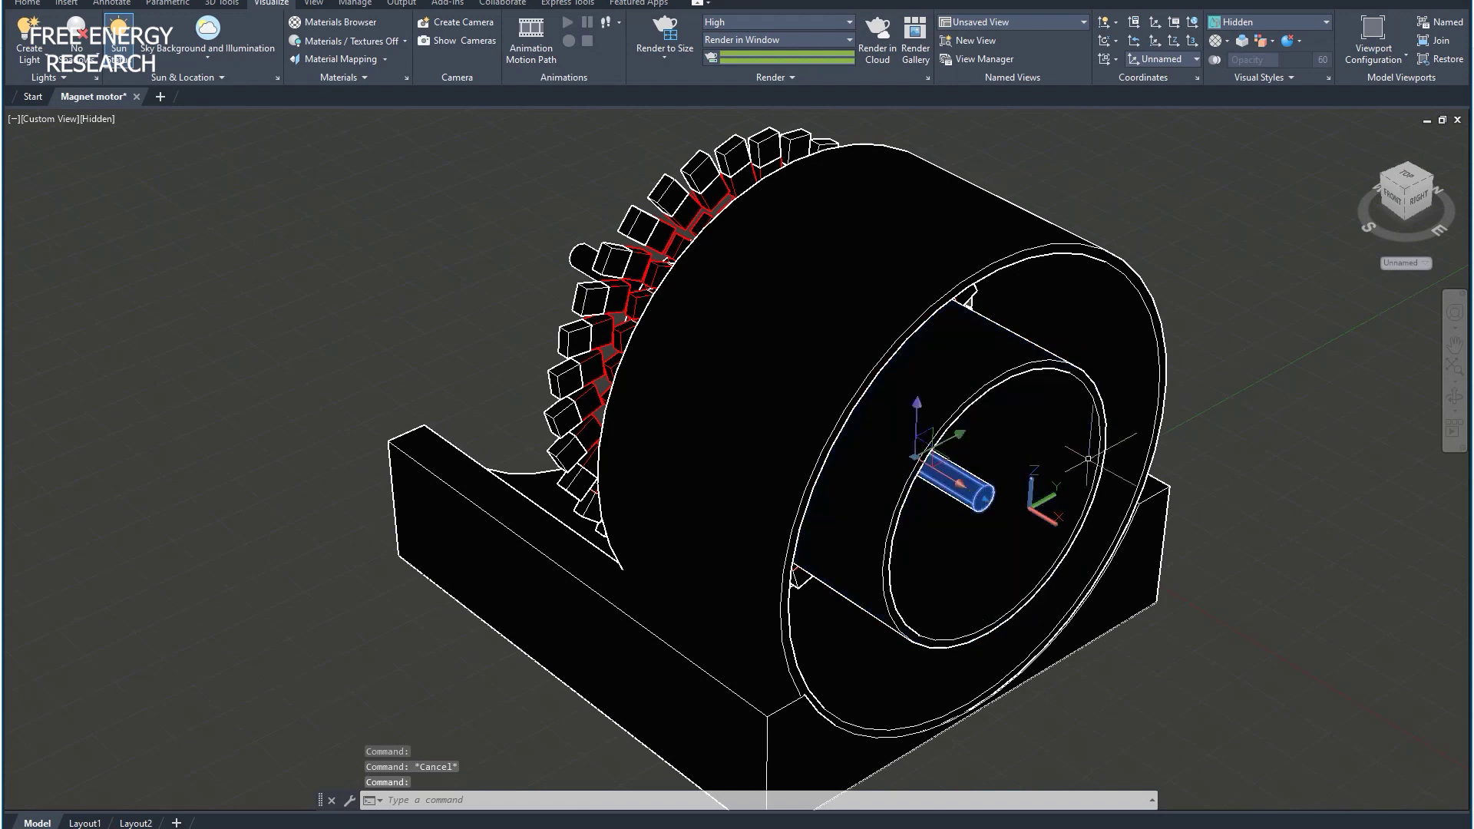
key("Escape")
middle_click_drag(975, 487, 1093, 459, "shift")
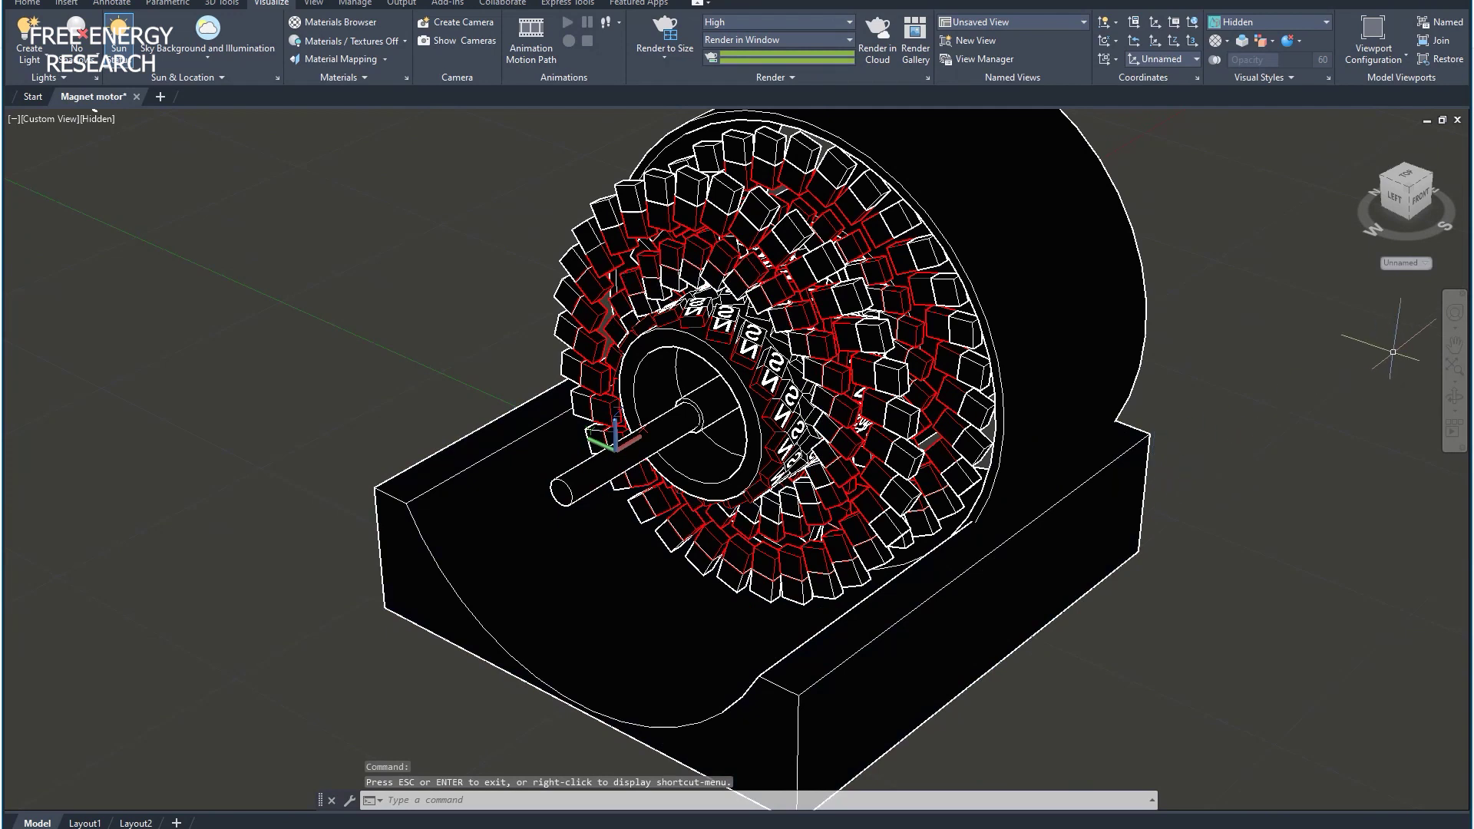
Step: Hide the base block and the outer shell with Isolate > Hide Objects
left_click(1097, 586)
right_click(1034, 587)
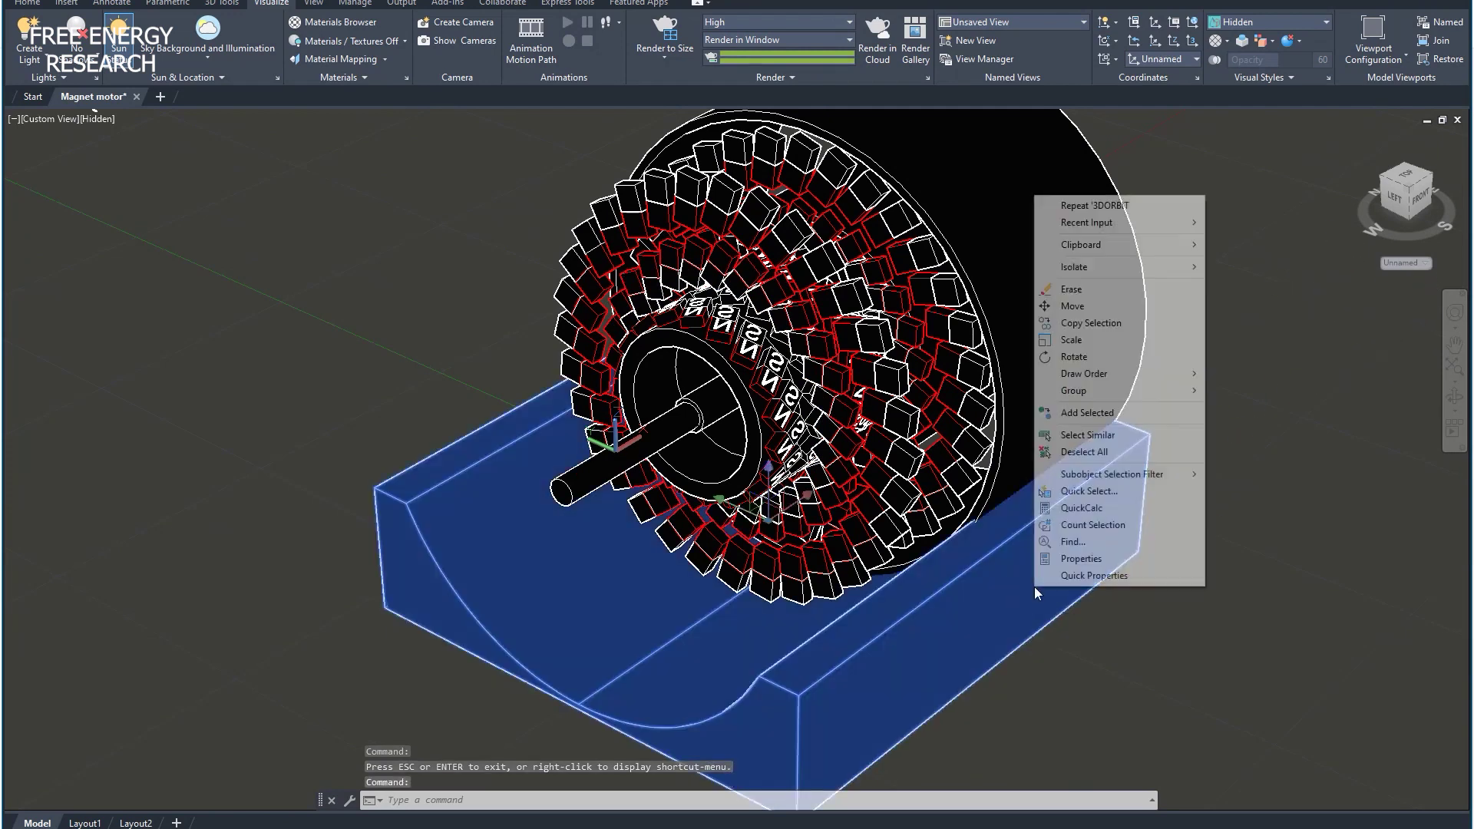
mouse_move(1177, 269)
left_click(1259, 283)
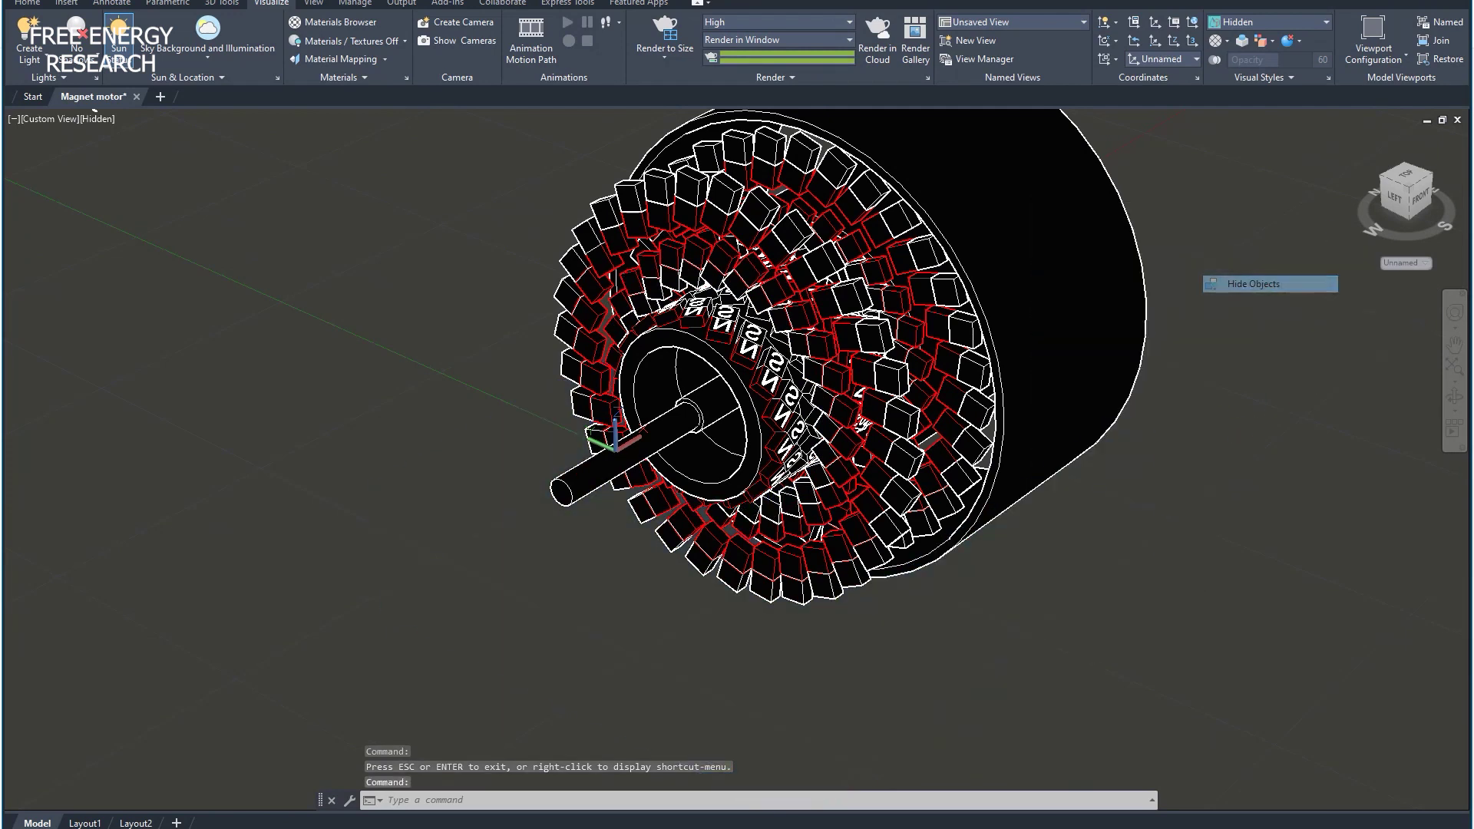
right_click(1014, 298)
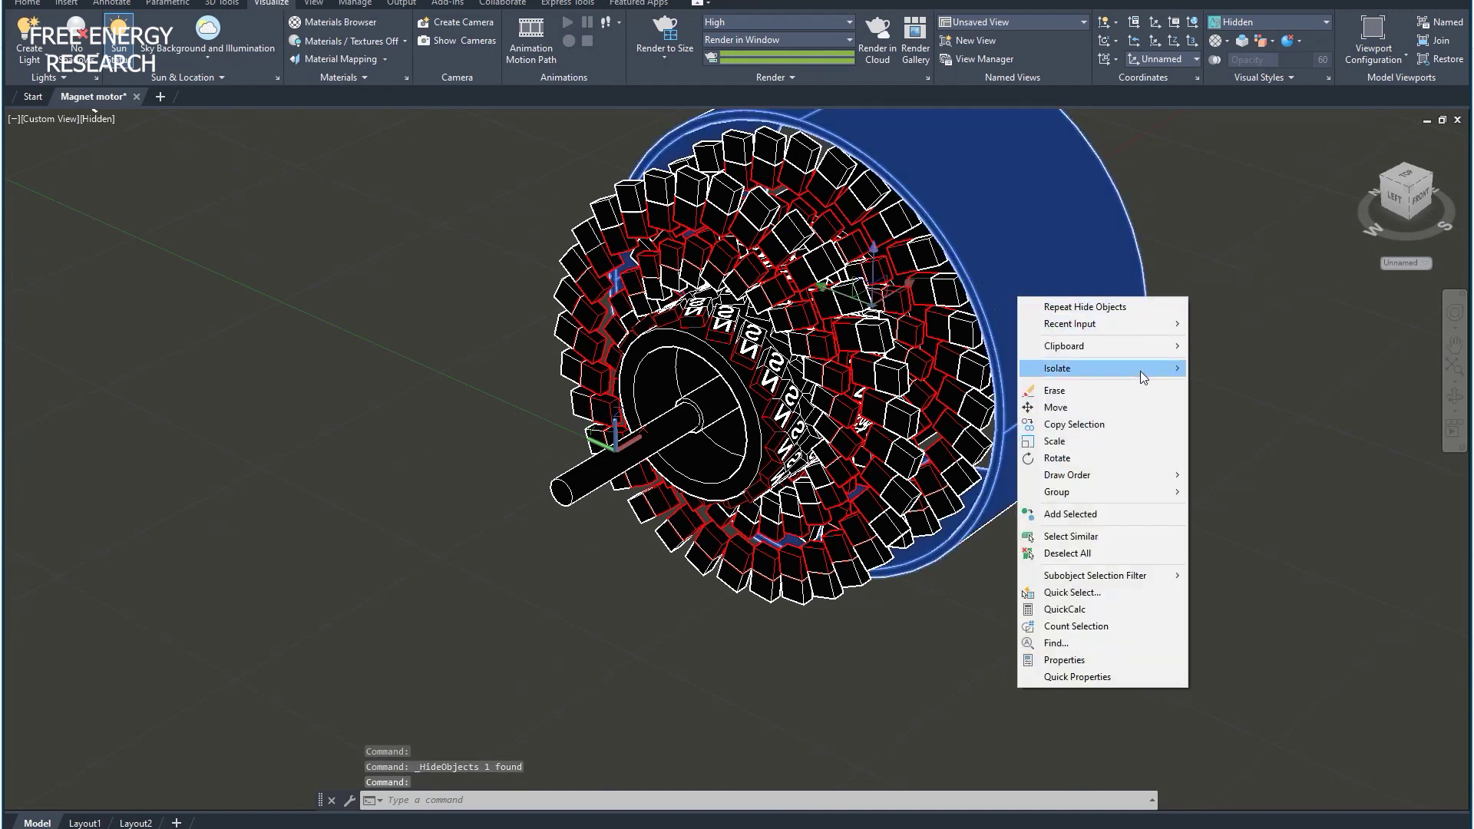
mouse_move(1141, 376)
left_click(1233, 386)
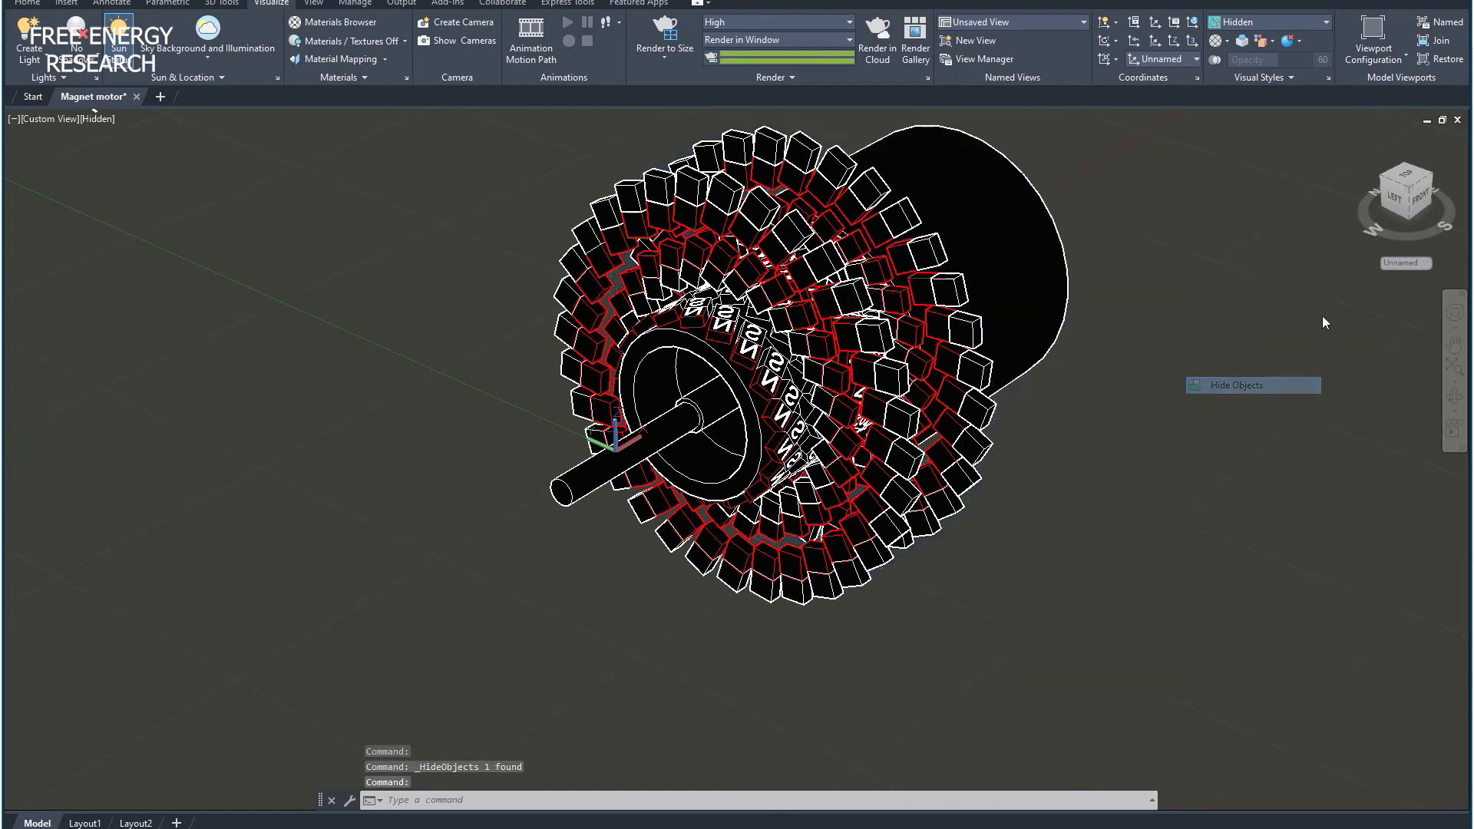
Step: Hide the blue cylindrical housing and orbit the motor toward a front view
right_click(1009, 209)
mouse_move(1152, 284)
left_click(1221, 299)
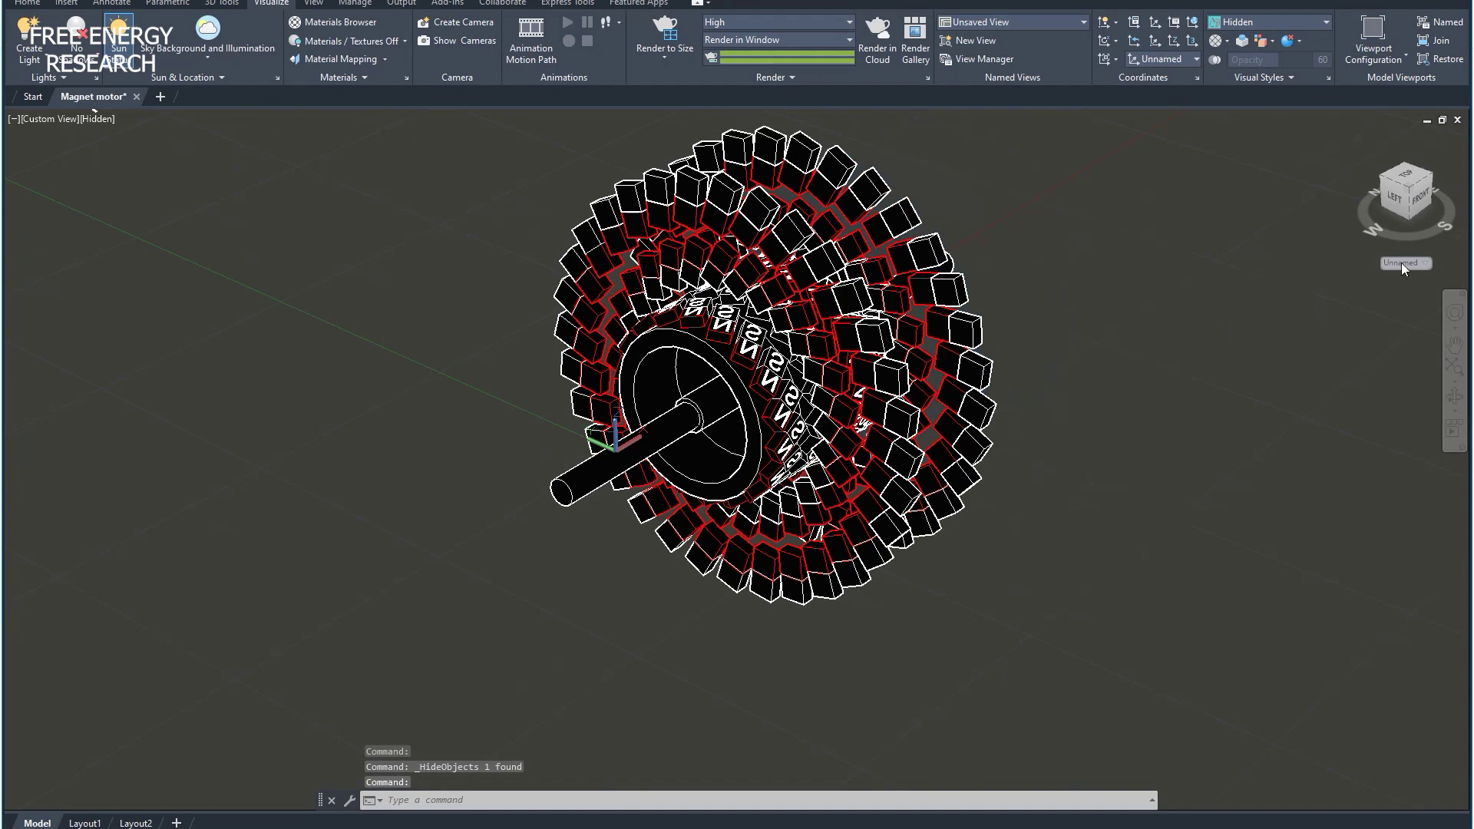
left_click(1453, 397)
left_click_drag(807, 307, 680, 396)
scroll(681, 395, "up", 4)
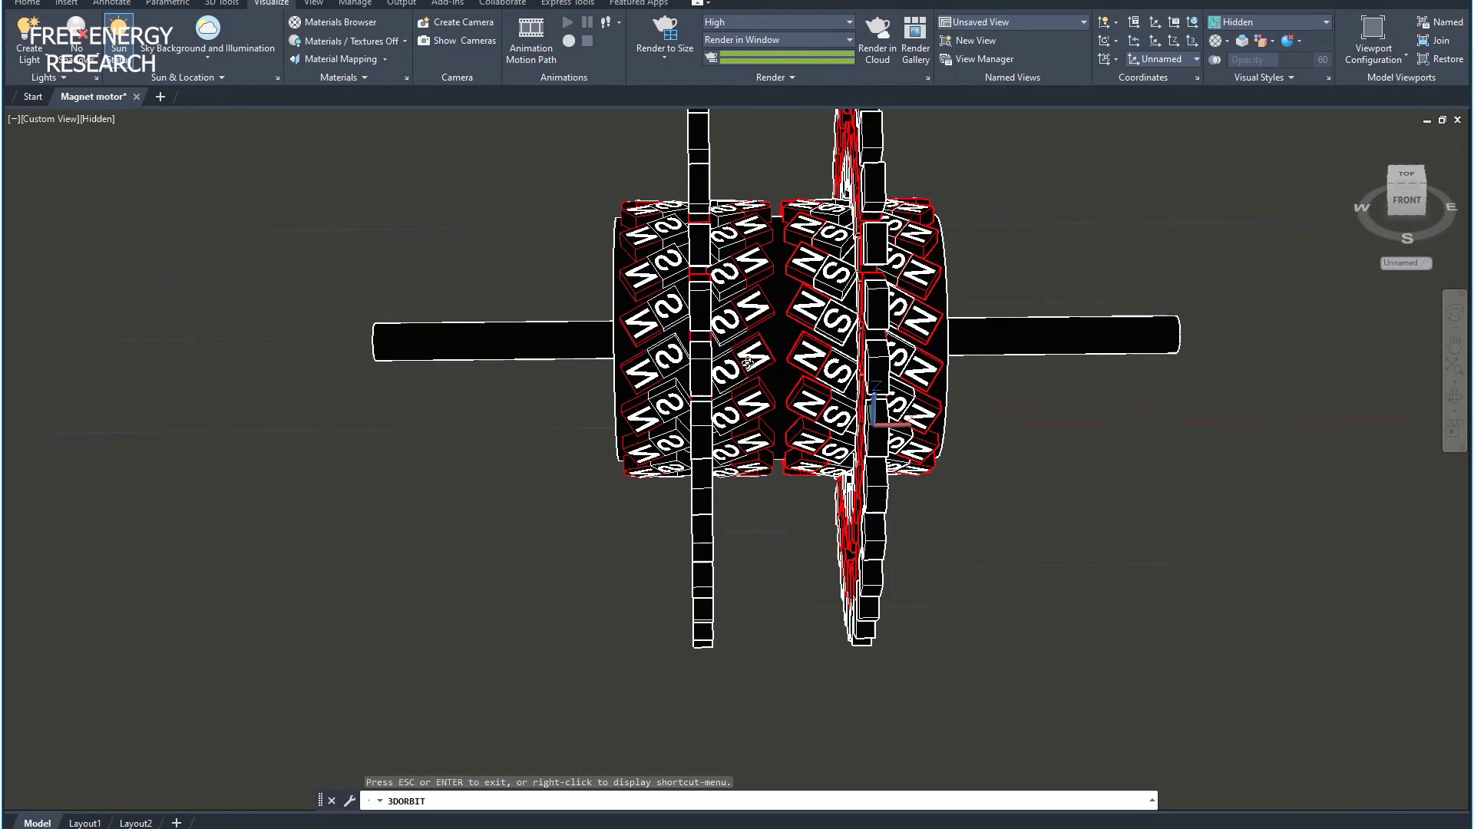
middle_click_drag(770, 272, 779, 361)
scroll(778, 361, "down", 2)
scroll(779, 361, "up", 2)
left_click_drag(779, 361, 940, 461)
key("Escape")
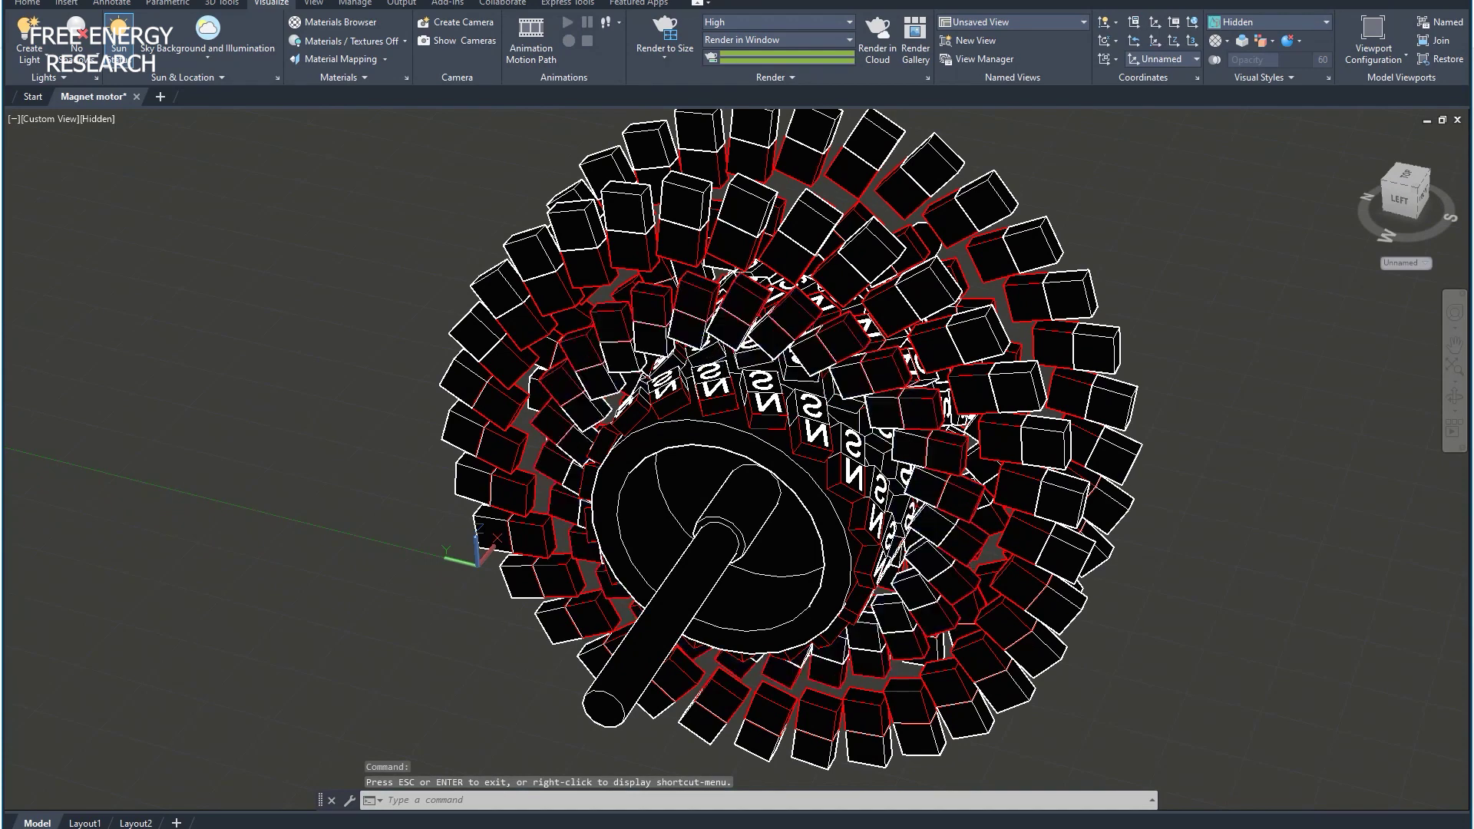
key("Escape")
scroll(720, 349, "up", 10)
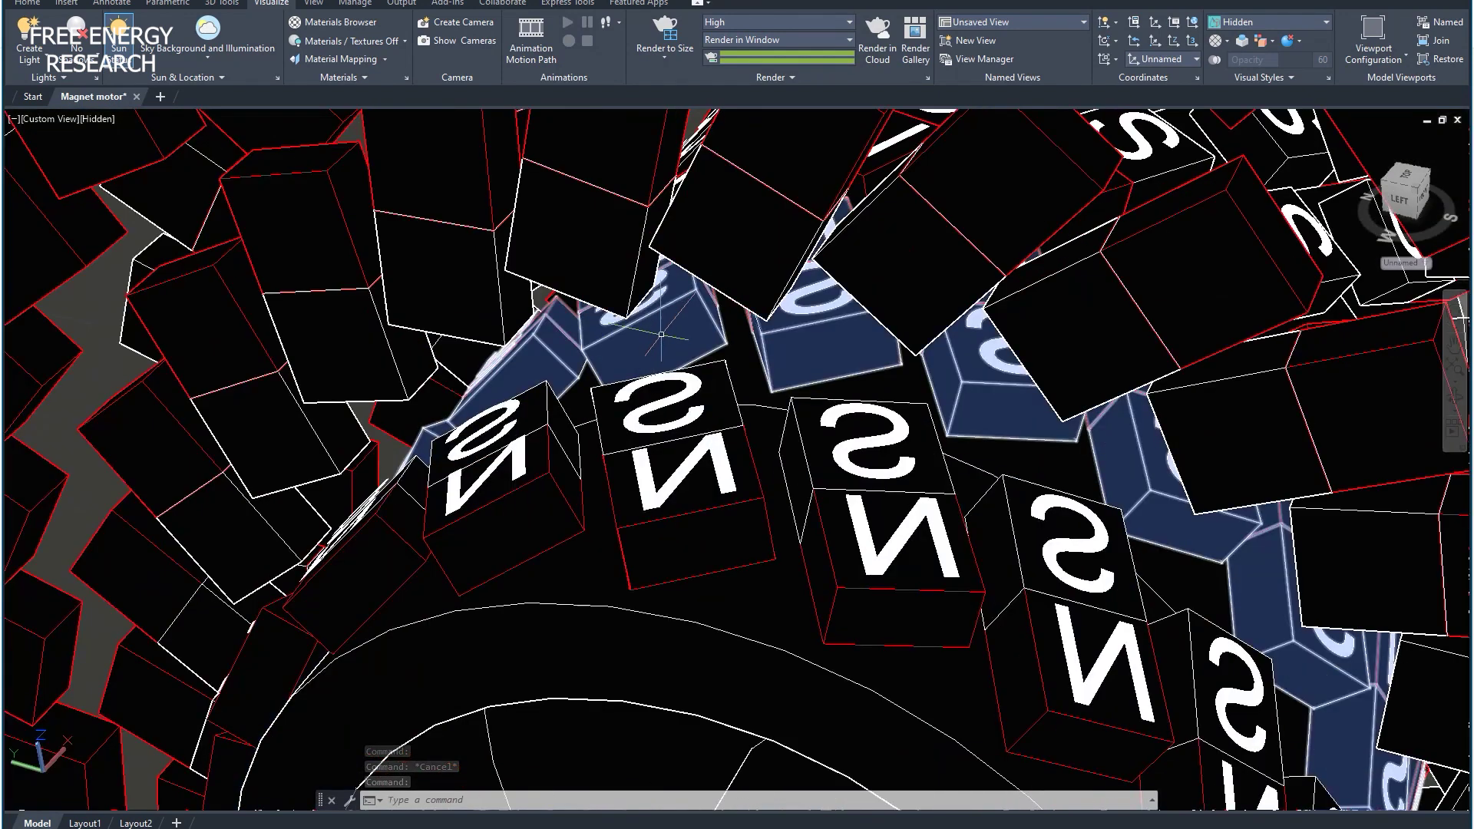
scroll(661, 335, "down", 10)
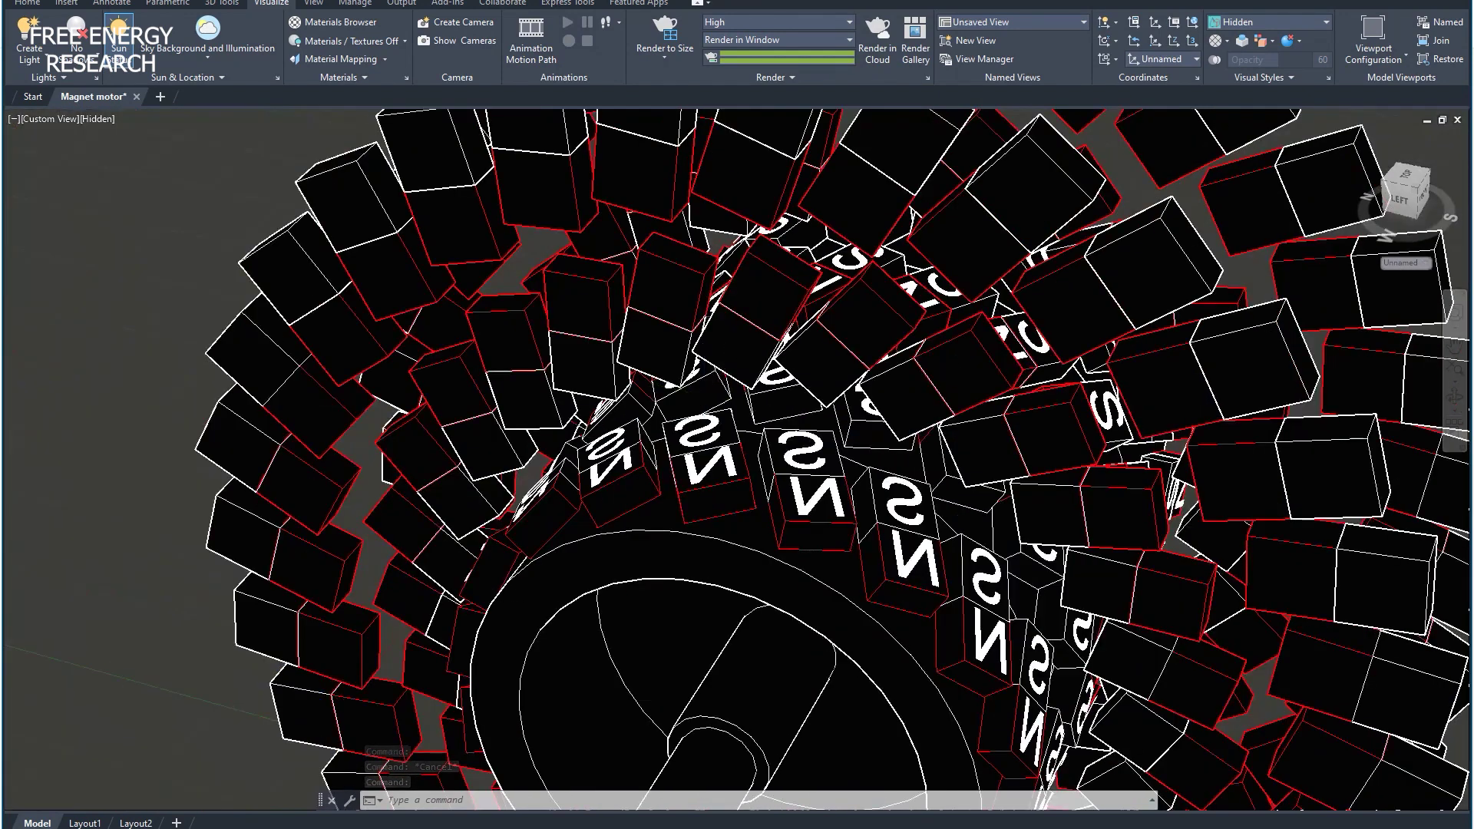
left_click(1455, 397)
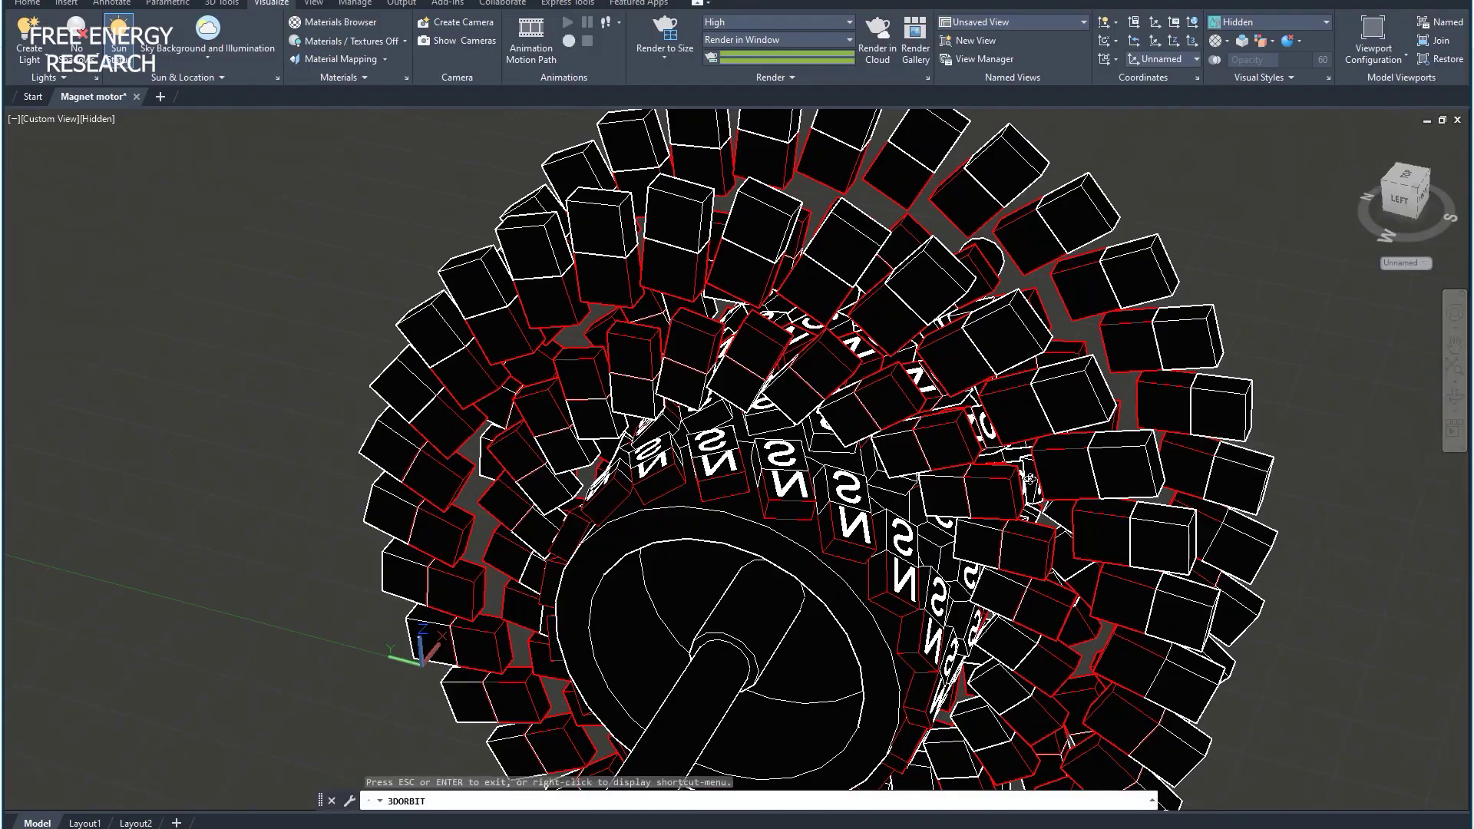
left_click_drag(768, 460, 1087, 403)
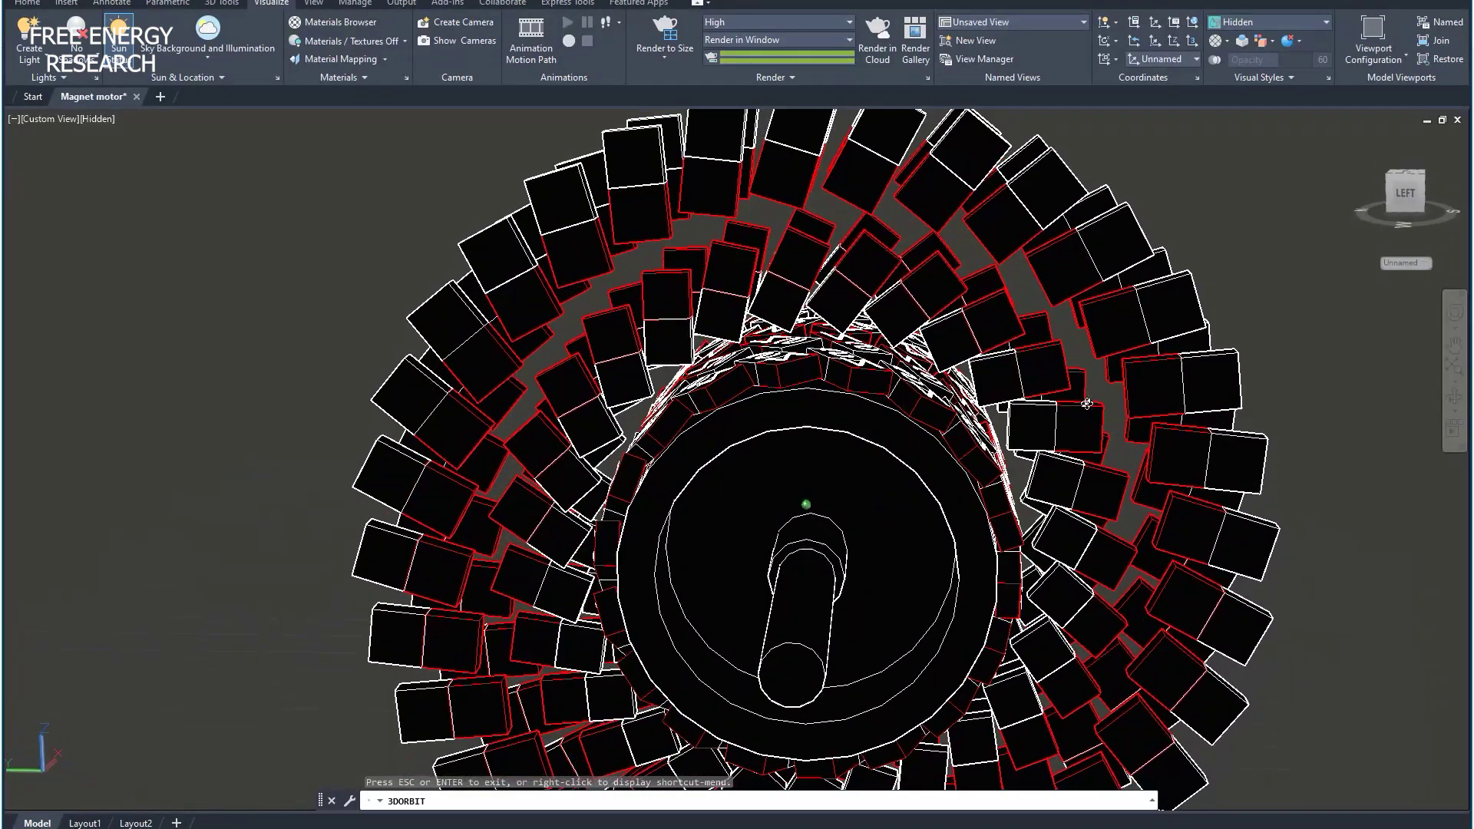
Step: Switch the view to Parallel projection and look at the motor from the LEFT face
left_click_drag(1029, 279, 1027, 335)
key("Escape")
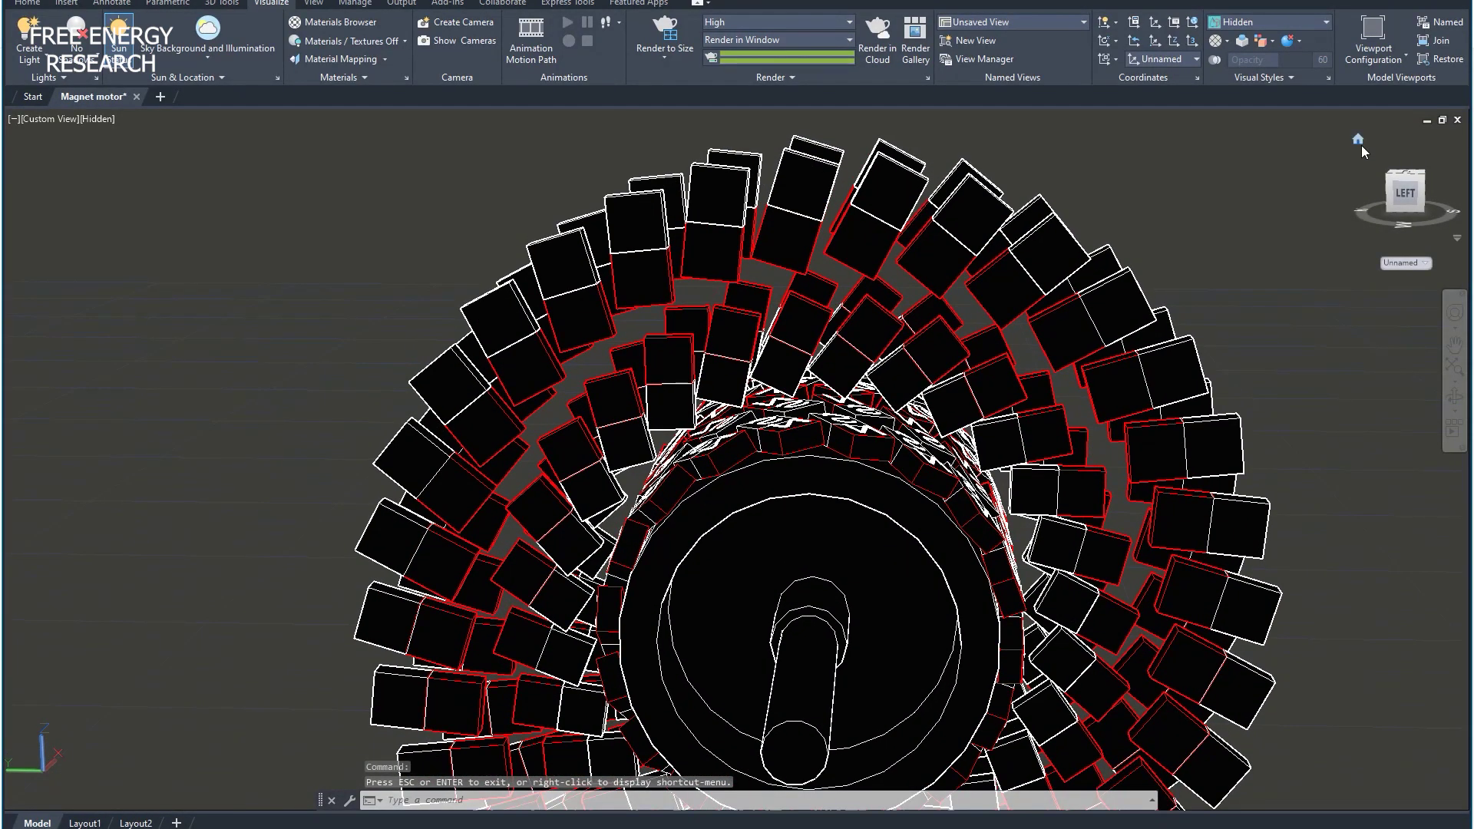
right_click(1361, 145)
left_click(1359, 175)
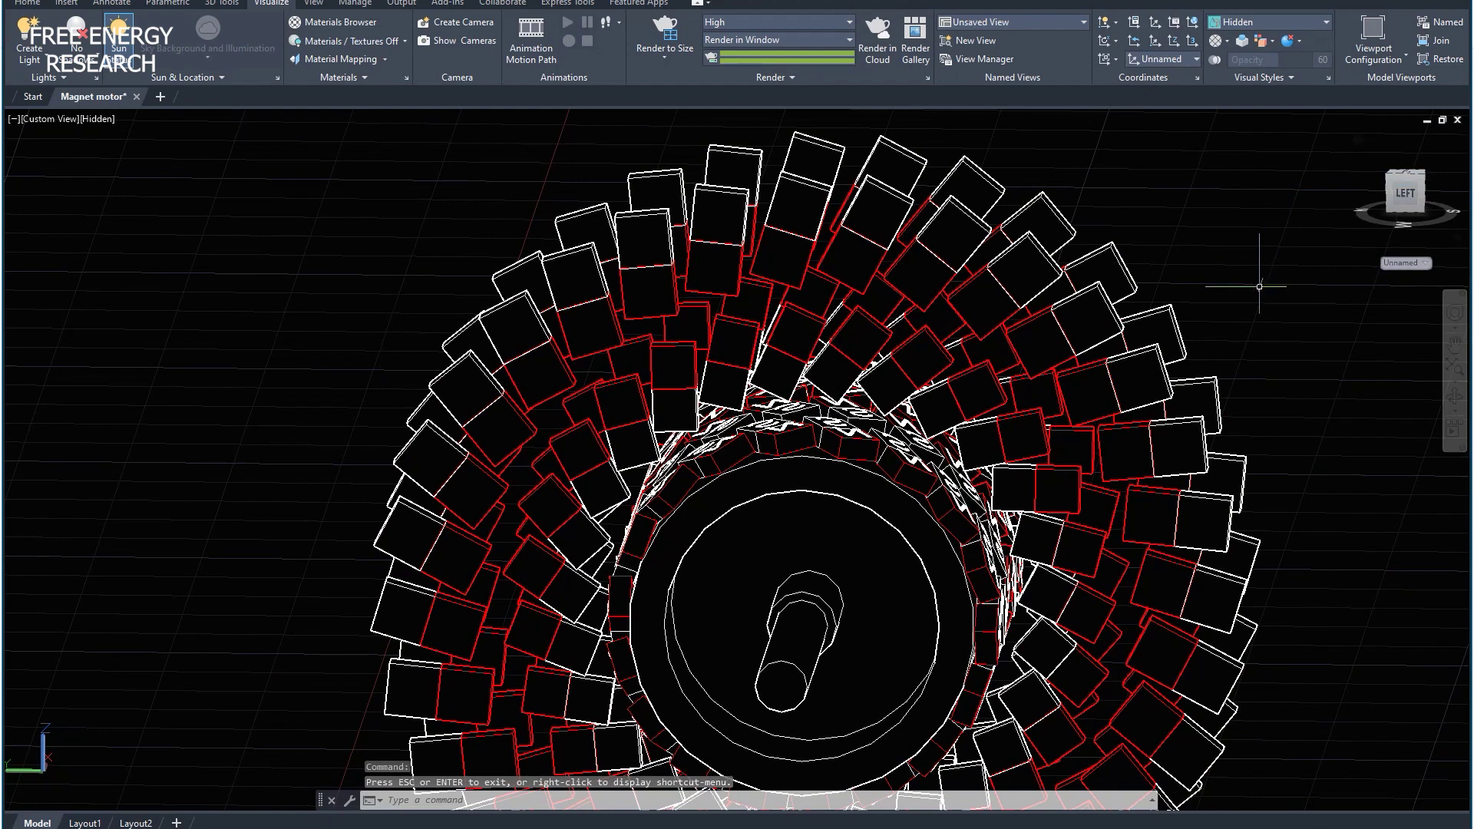
left_click(1406, 192)
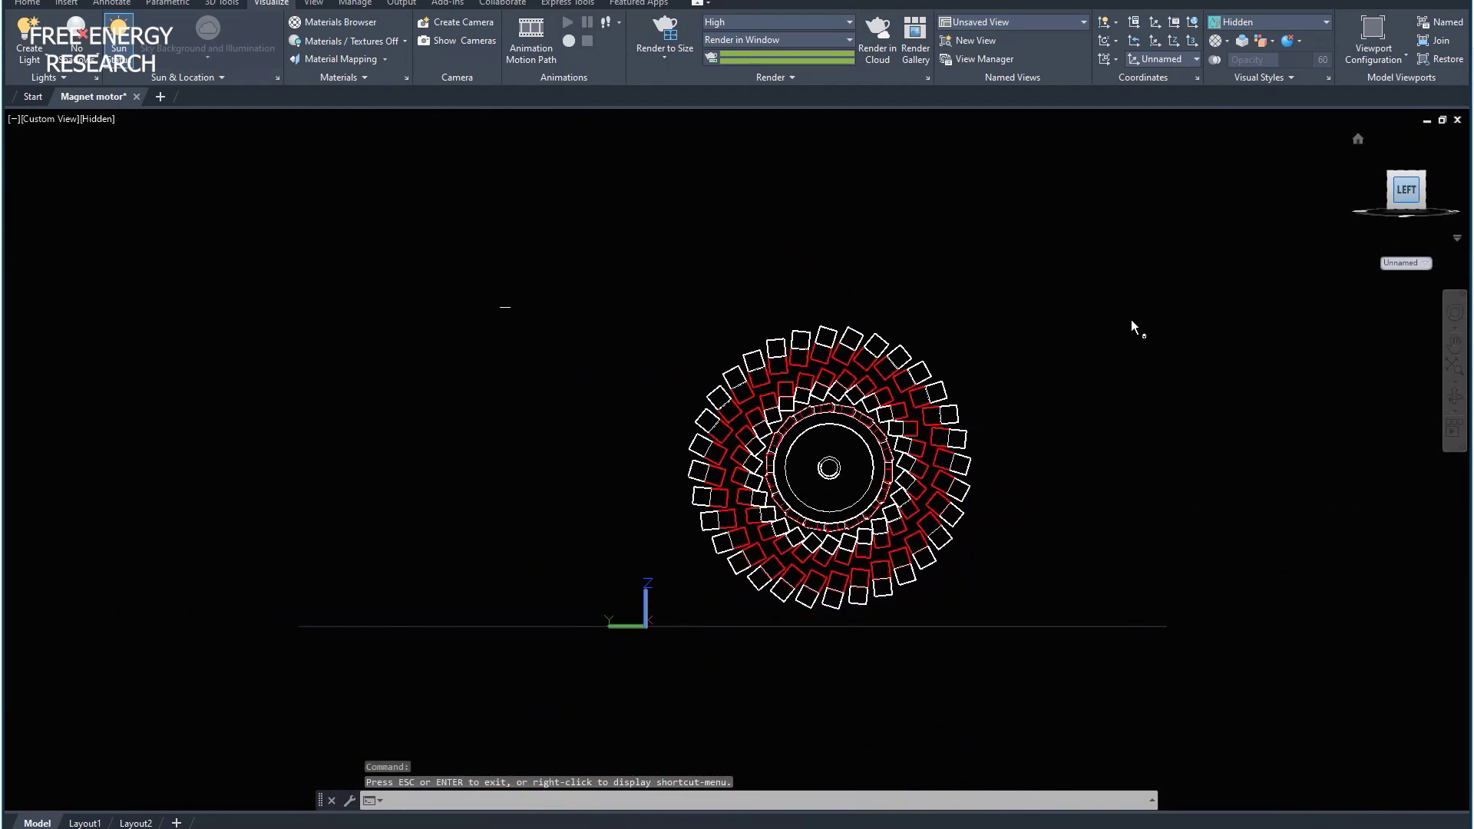
Step: Zoom and pan across the magnet rings, then orbit the rotor into an oblique 3D view
scroll(798, 353, "up", 5)
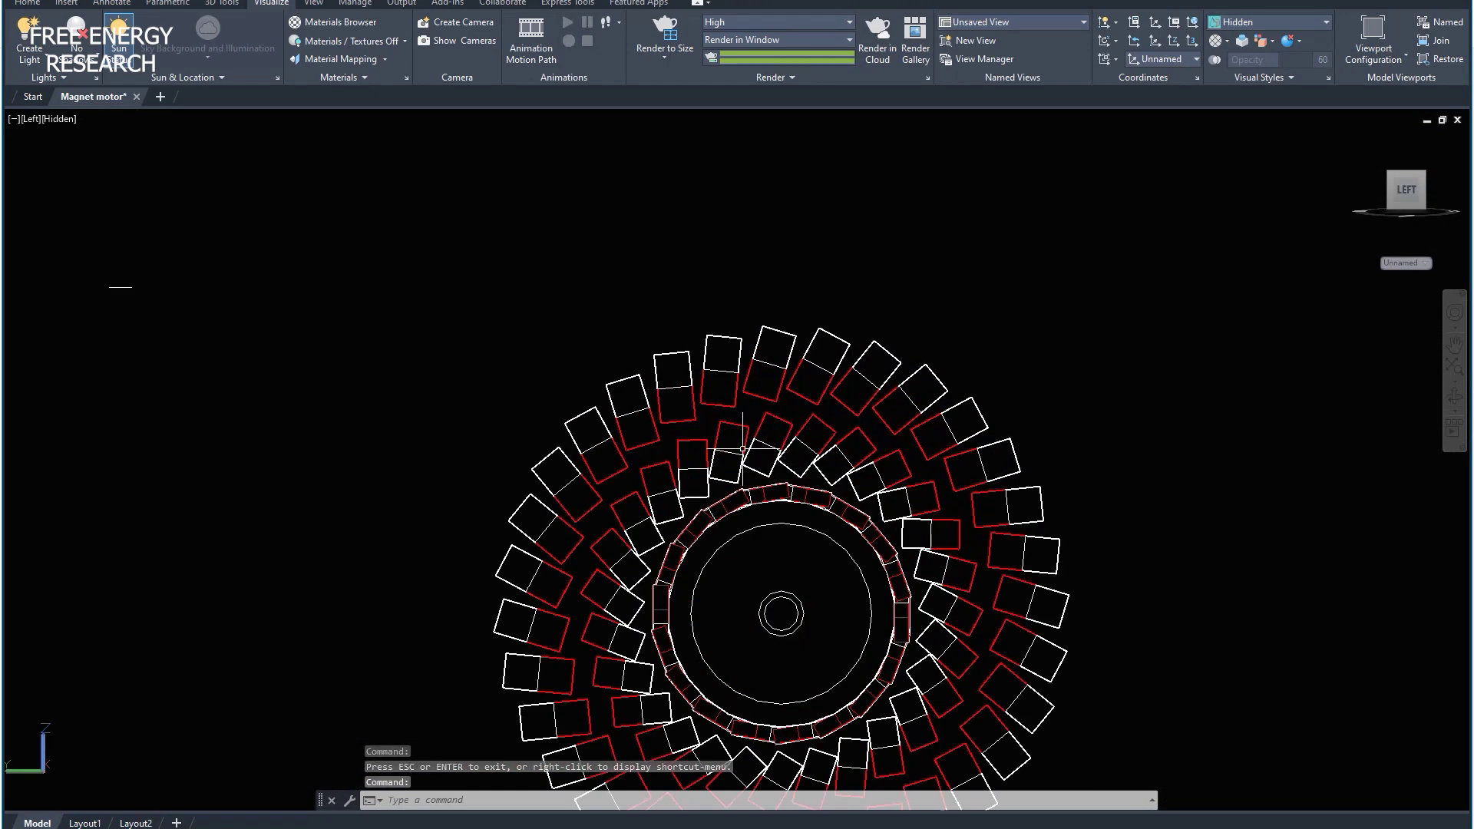
scroll(757, 359, "up", 3)
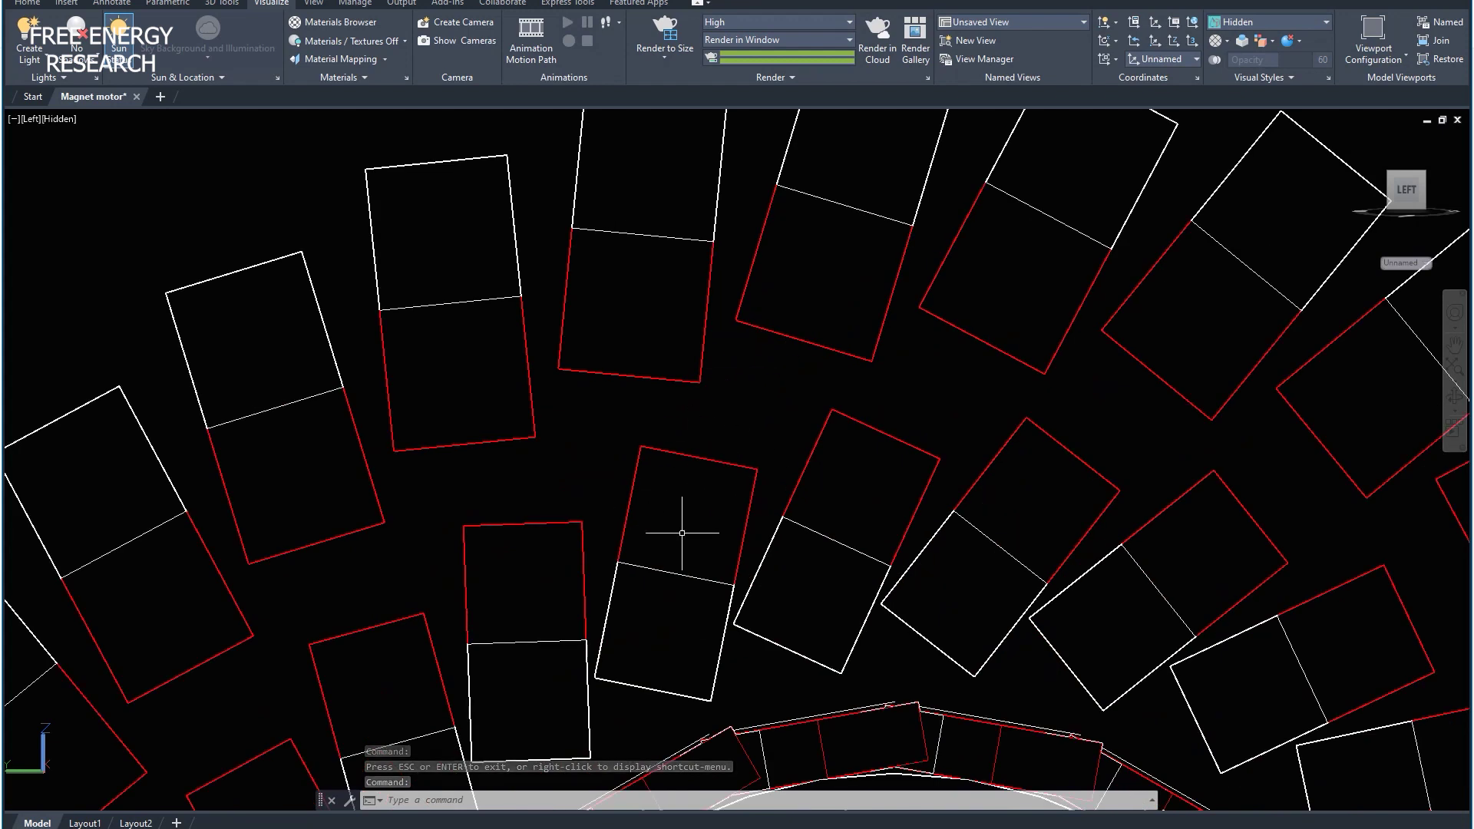
middle_click_drag(681, 527, 771, 600)
middle_click_drag(723, 466, 757, 307)
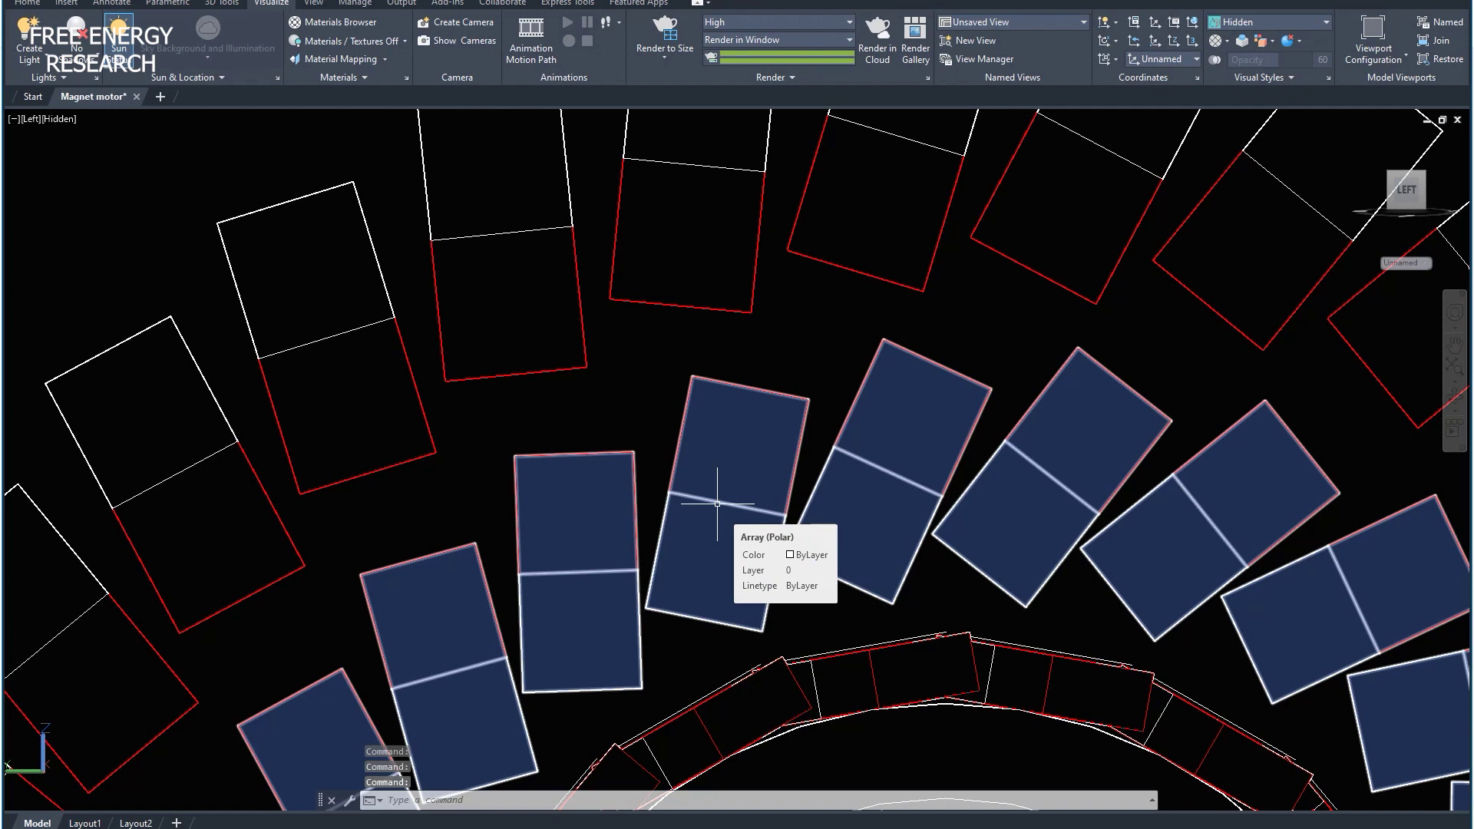
middle_click_drag(717, 504, 717, 224)
scroll(809, 258, "down", 2)
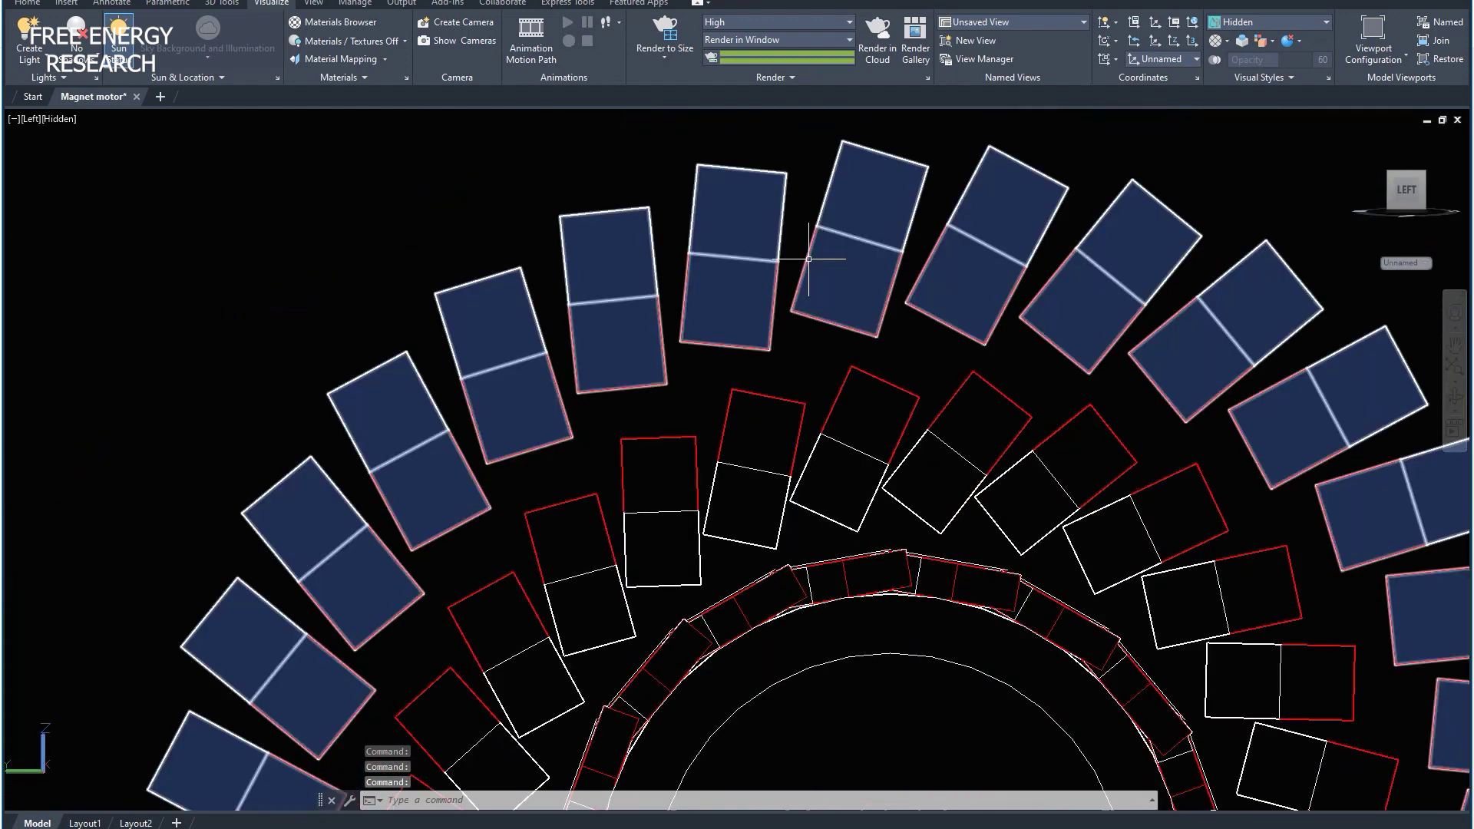
scroll(808, 259, "down", 2)
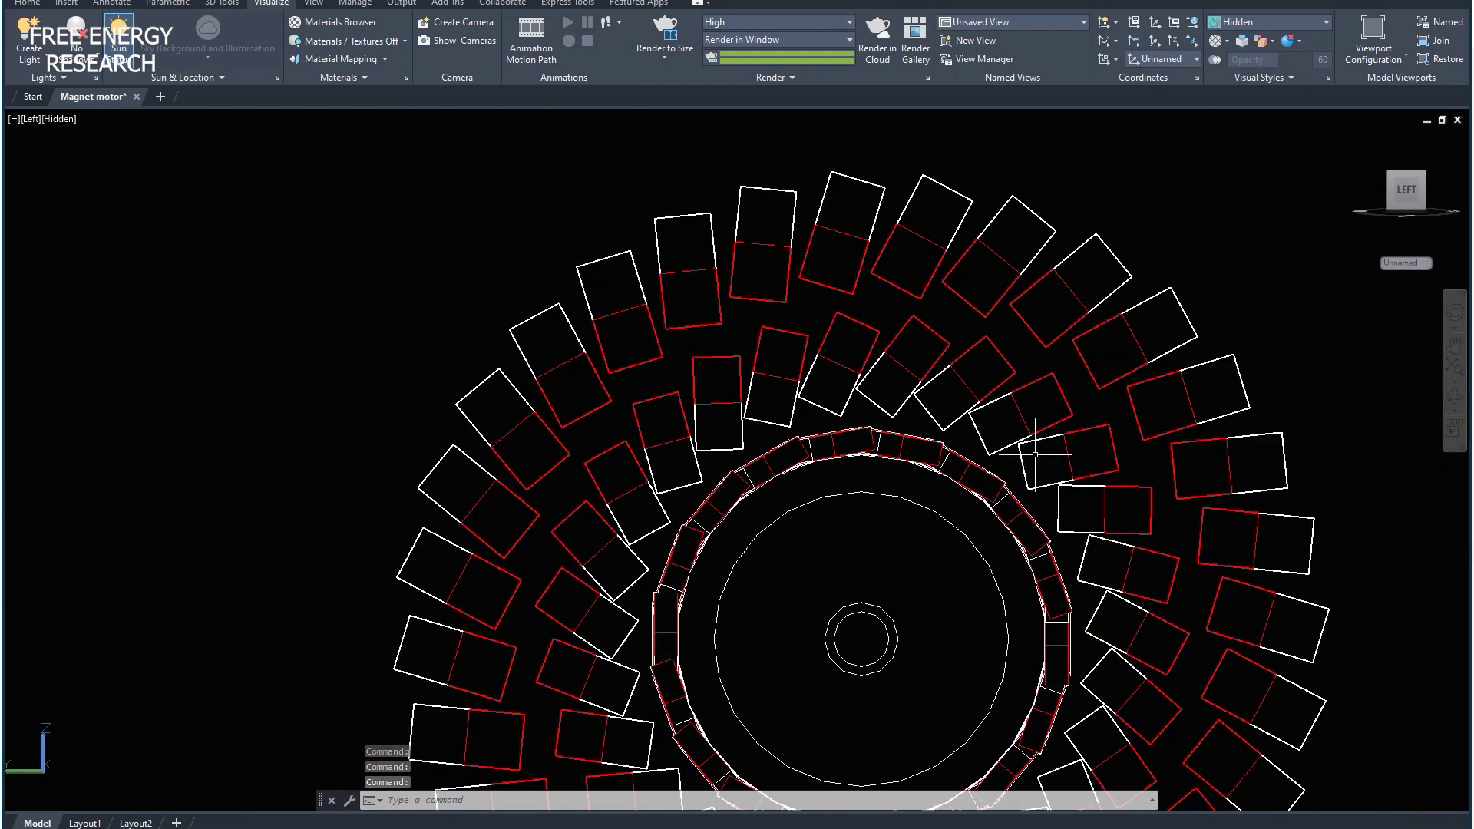
middle_click_drag(1035, 455, 969, 357)
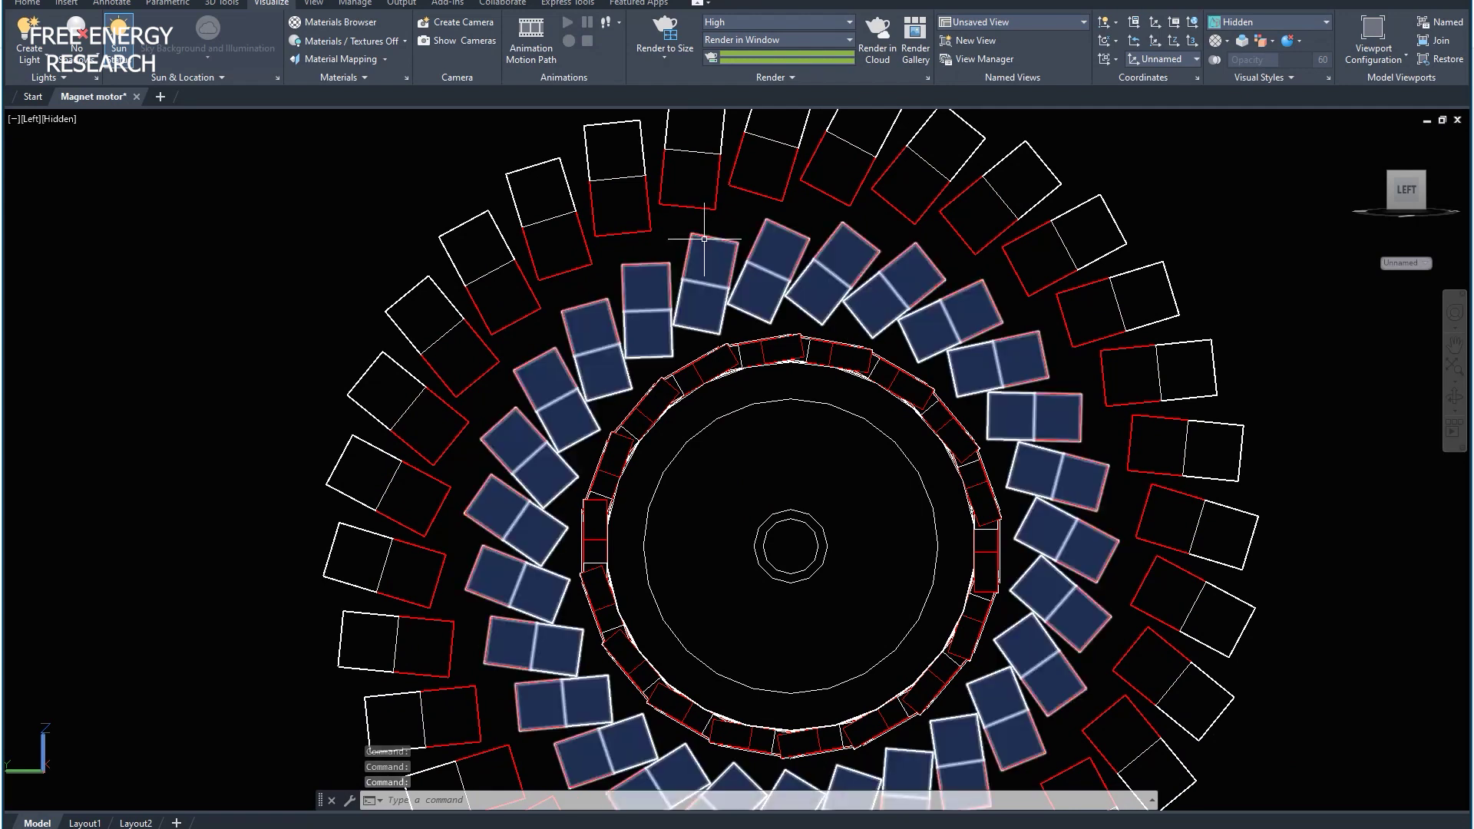
scroll(1070, 274, "down", 3)
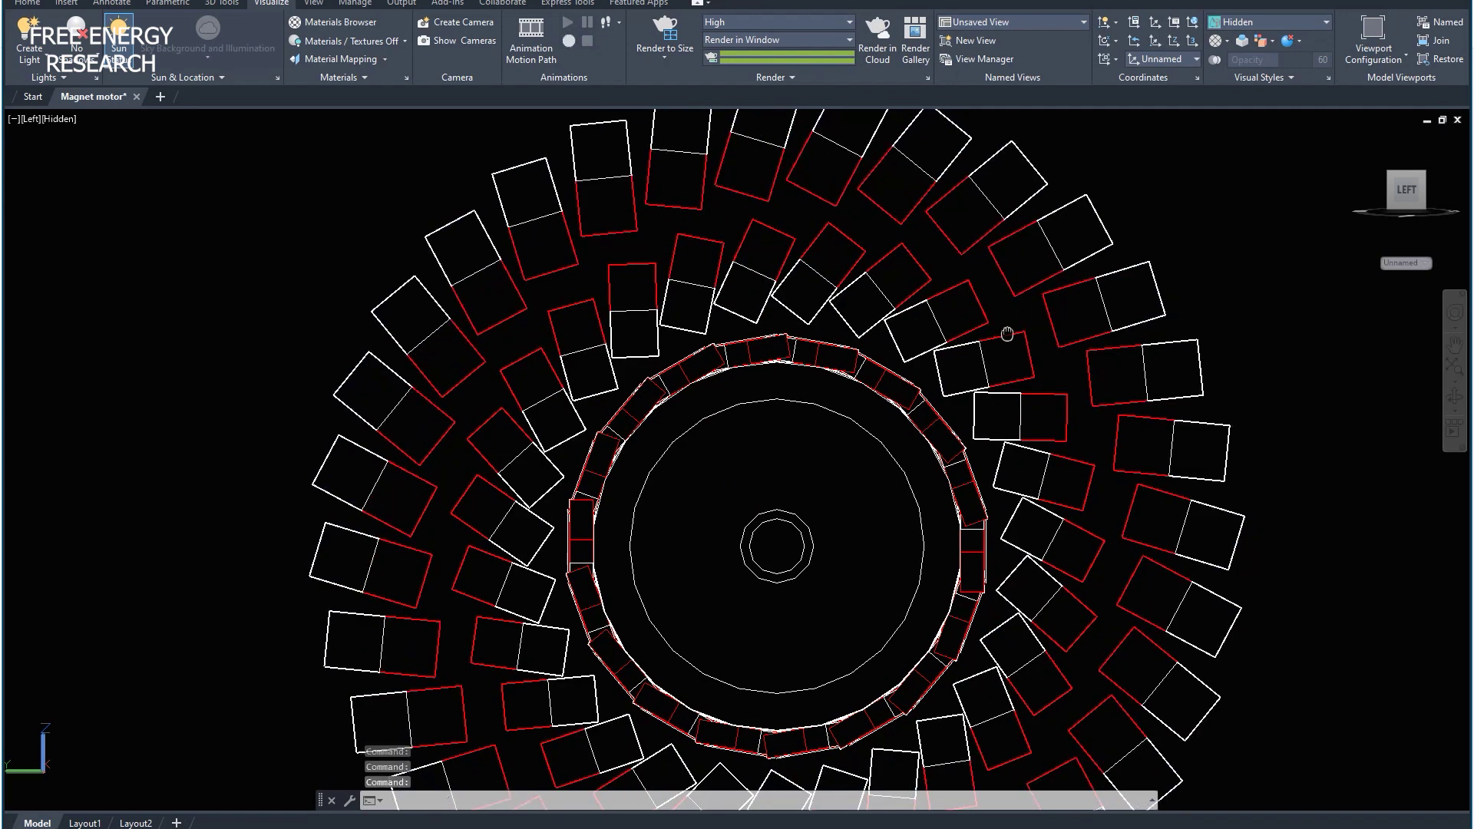
left_click(1455, 399)
left_click_drag(990, 330, 894, 311)
Step: Hide the inner ring of magnet blocks and the outer magnet array with Hide Objects
key("Escape")
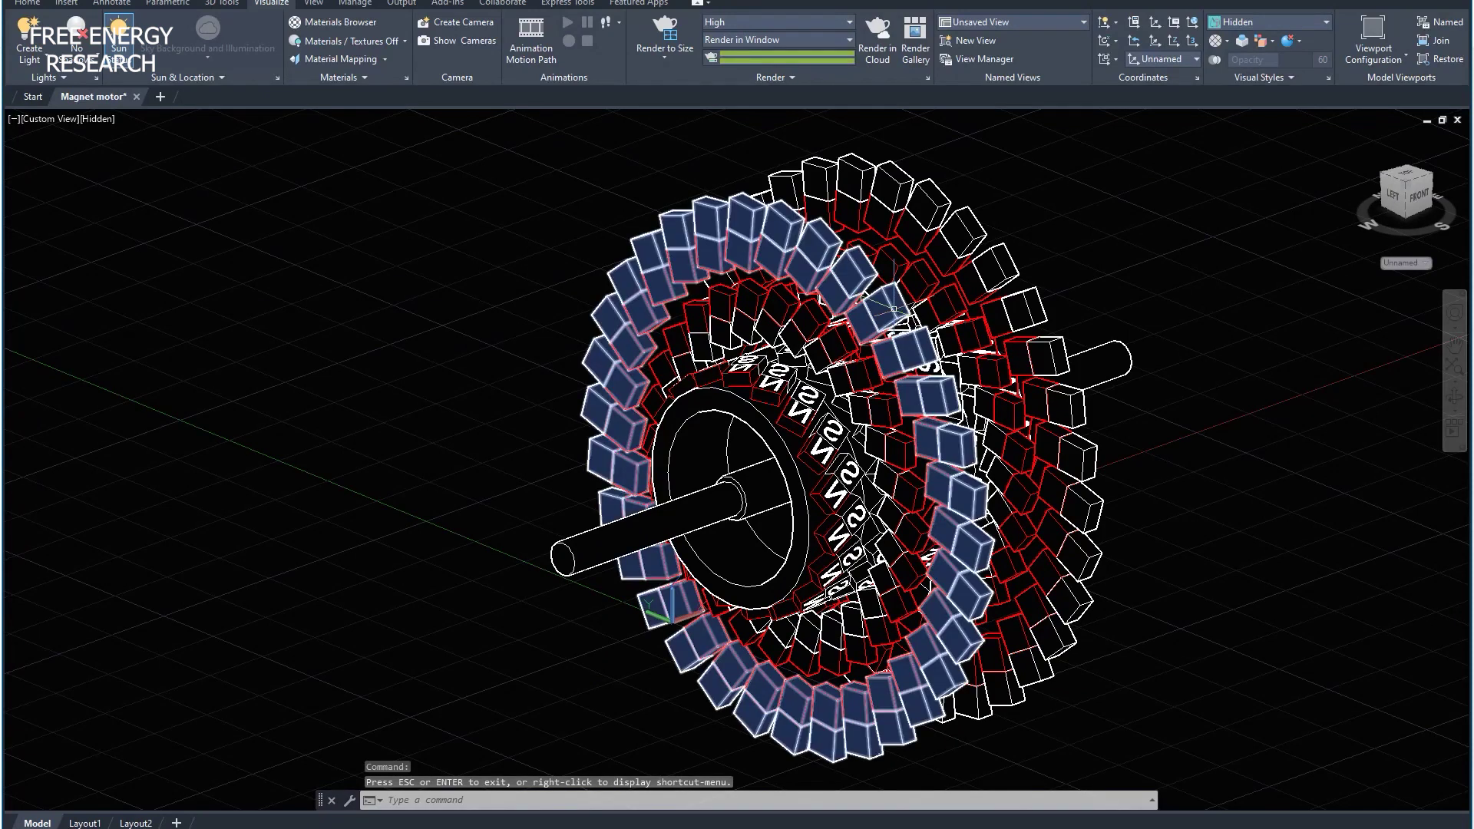
left_click(893, 308)
right_click(906, 326)
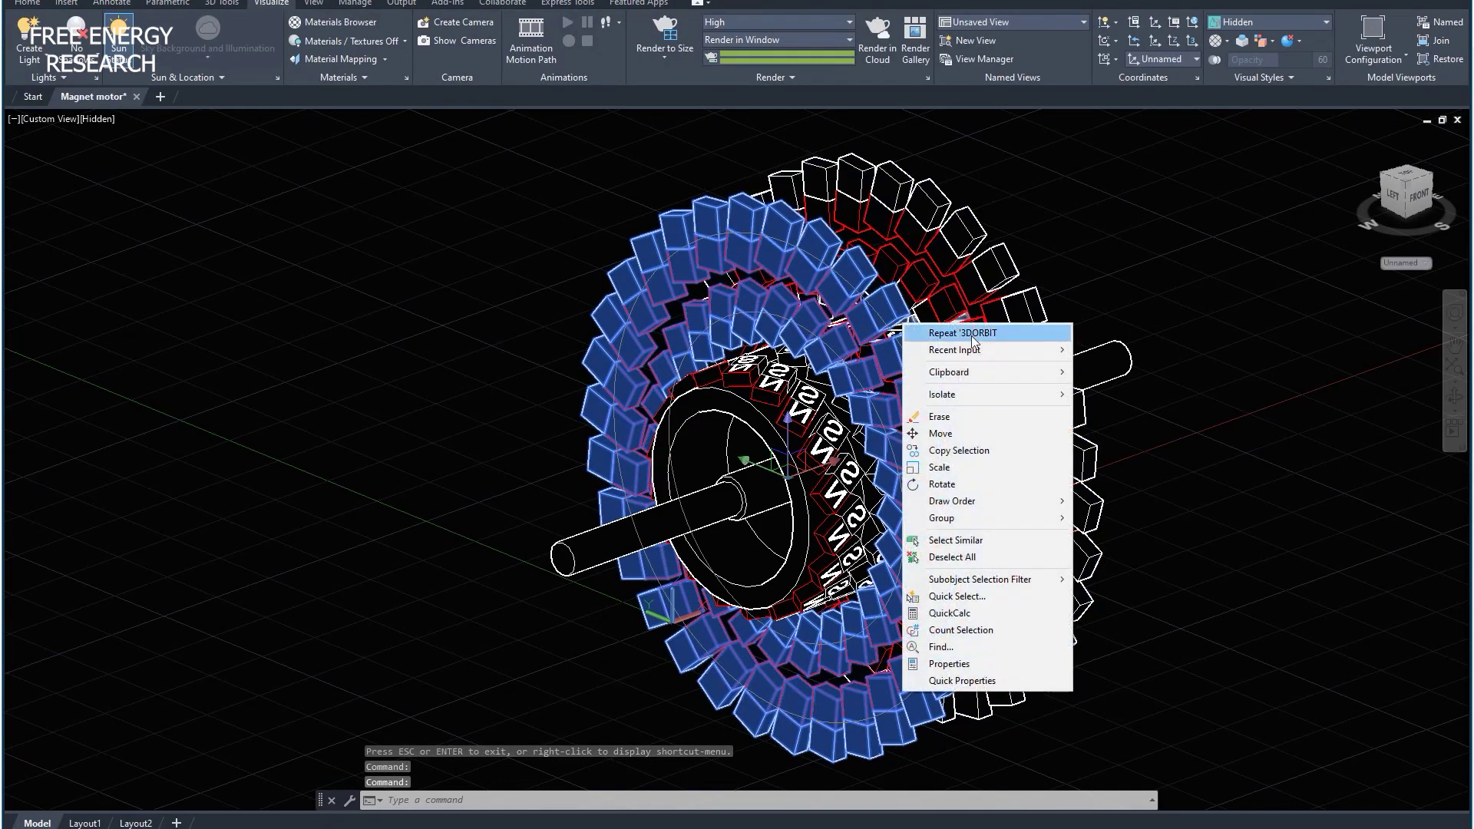
mouse_move(1030, 395)
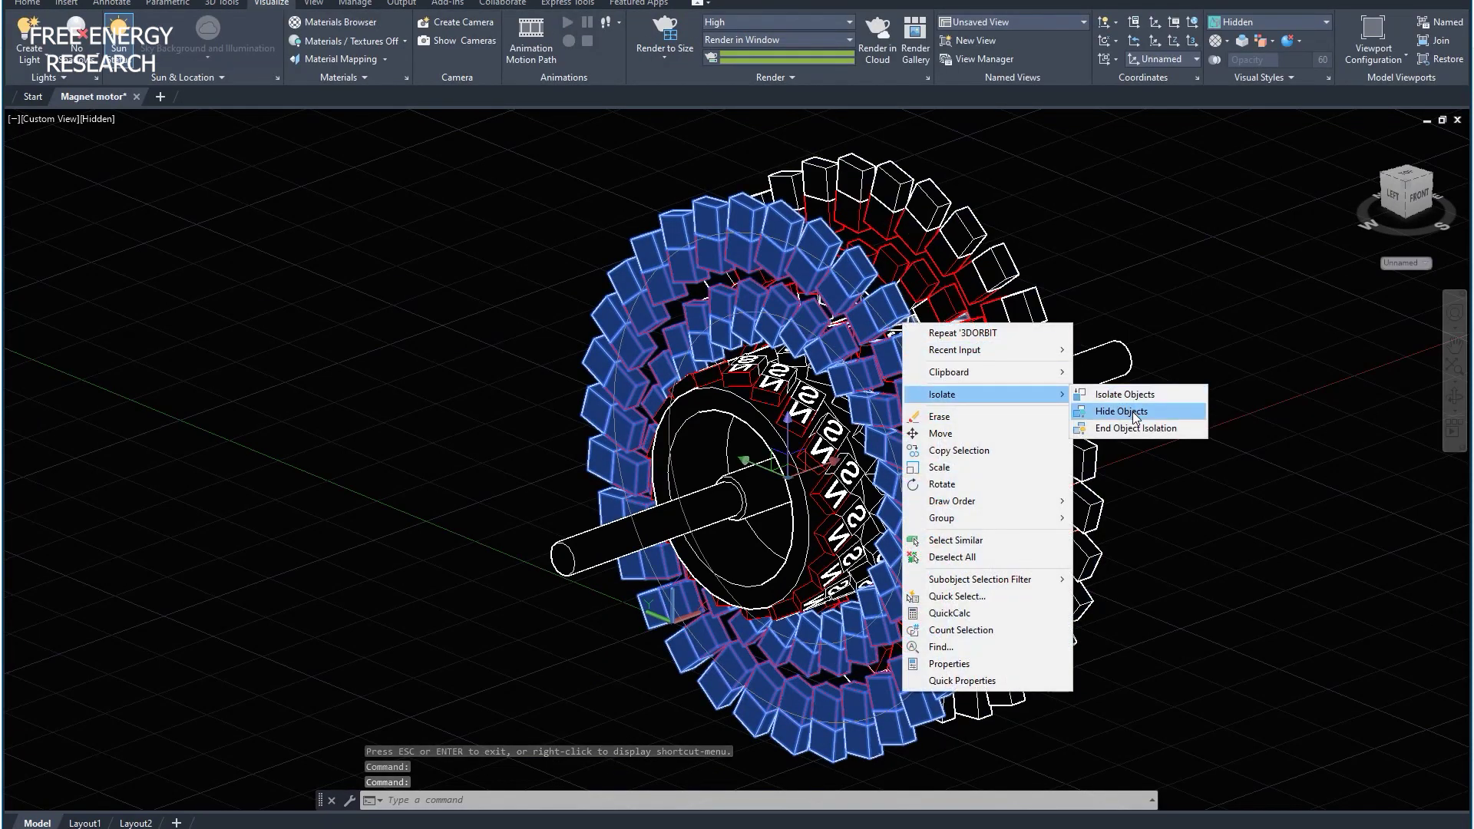
left_click(1135, 413)
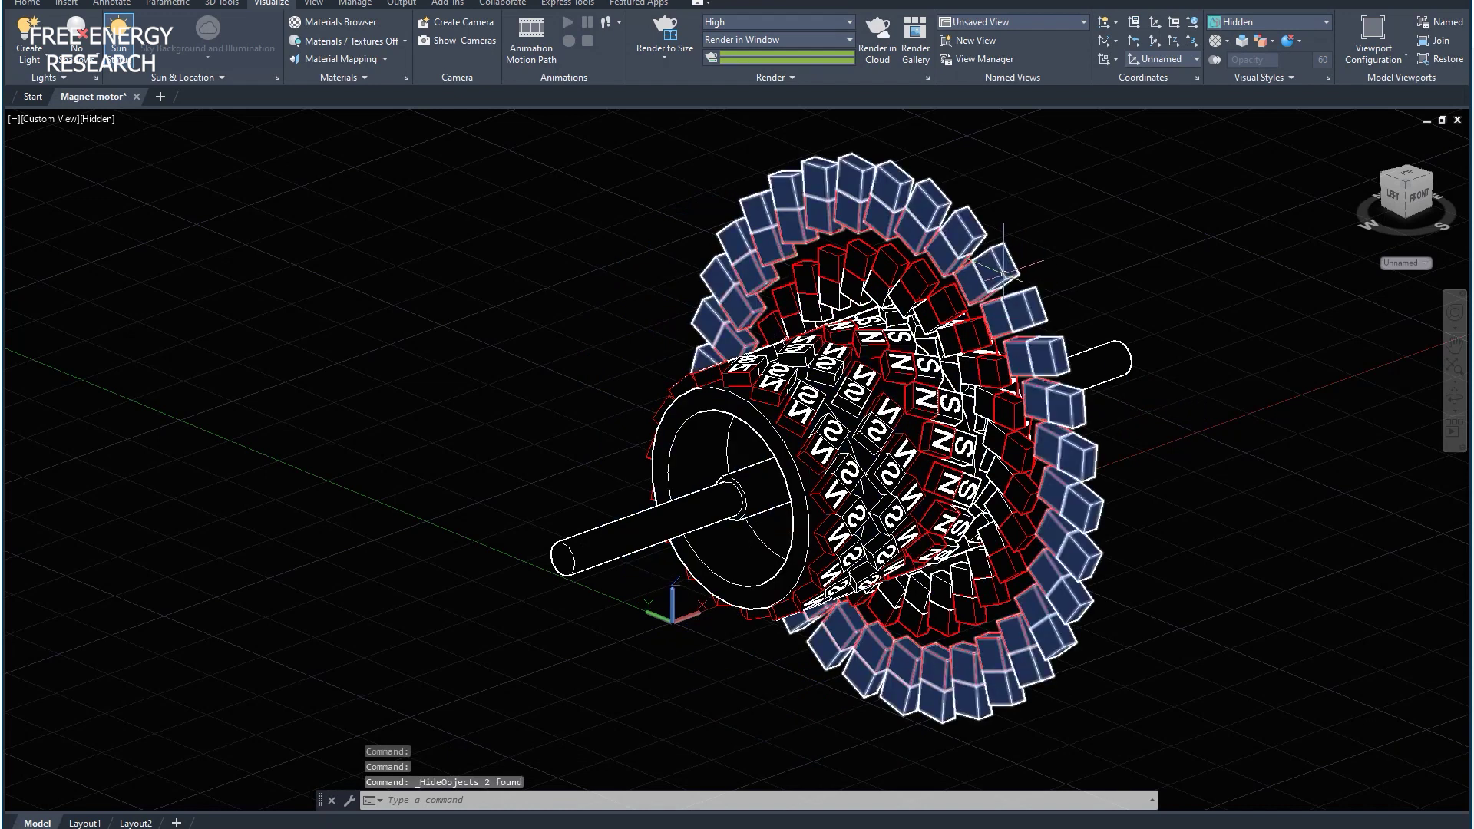
left_click(973, 295)
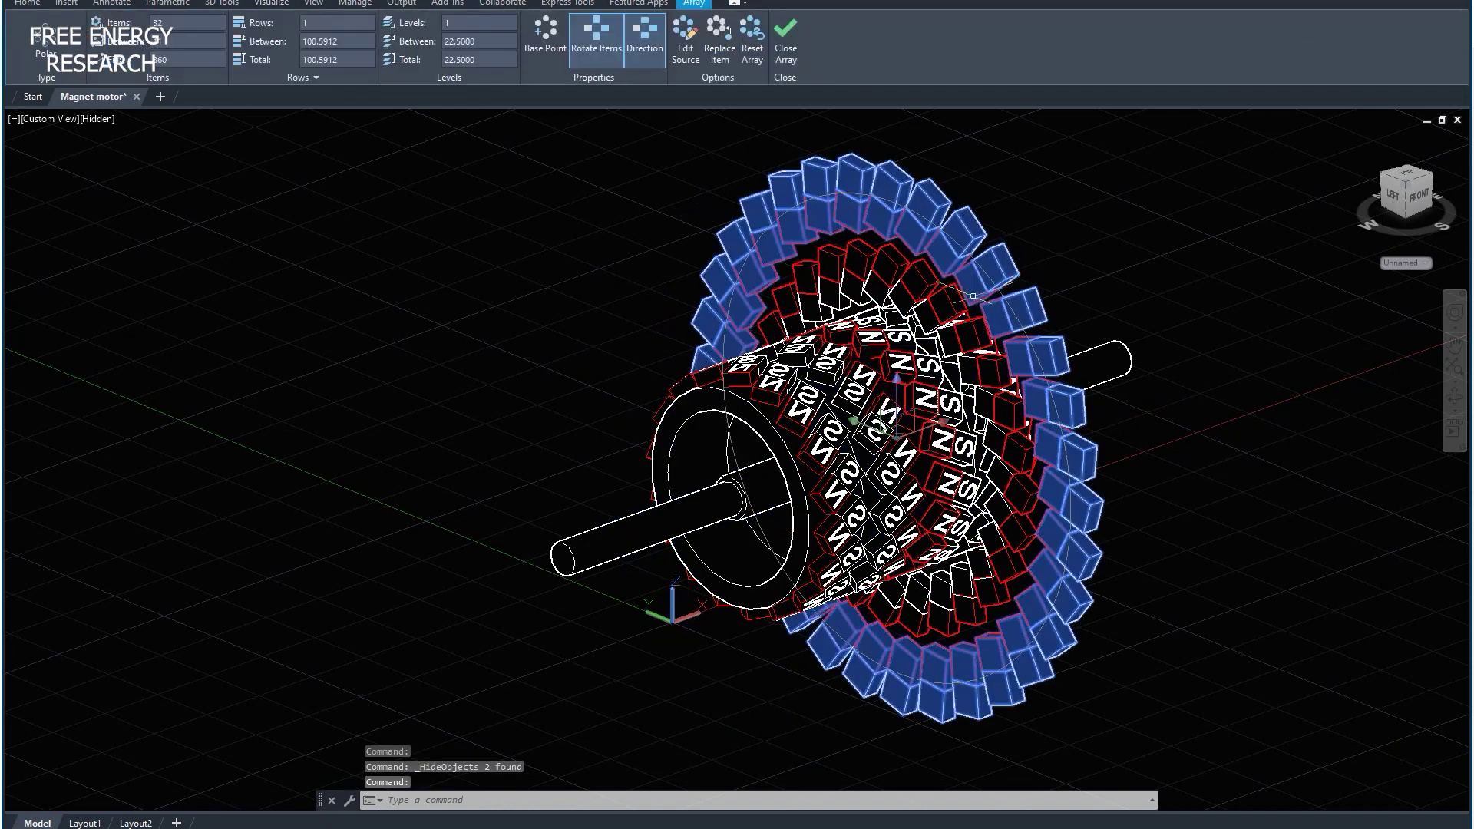
right_click(1083, 236)
mouse_move(1186, 338)
left_click(1306, 349)
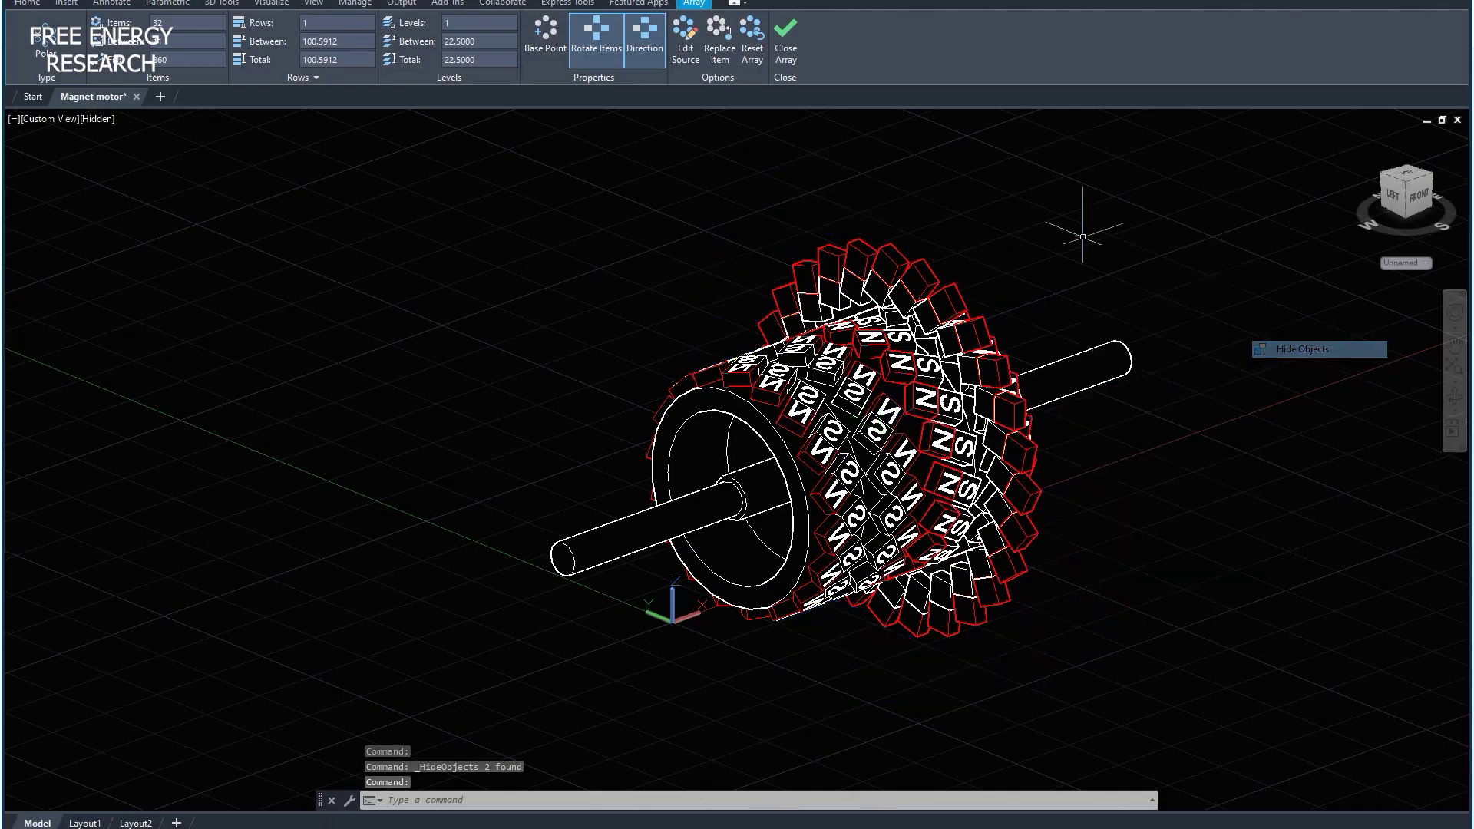
Step: Orbit and zoom around the N/S-labelled magnet drum and shaft to view it from several sides
left_click(1456, 398)
left_click_drag(1136, 414, 744, 515)
scroll(765, 500, "up", 5)
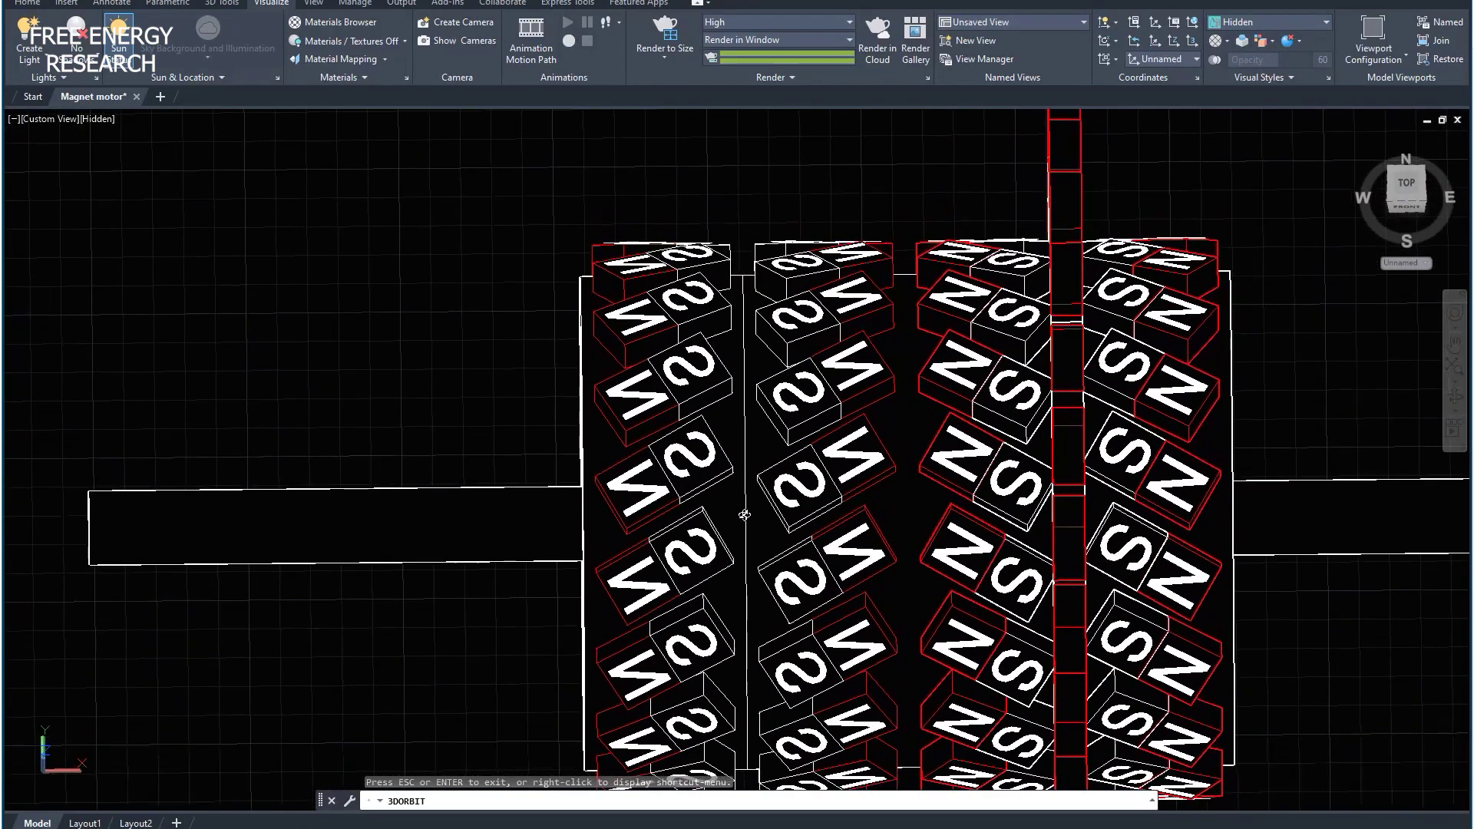
scroll(744, 515, "up", 4)
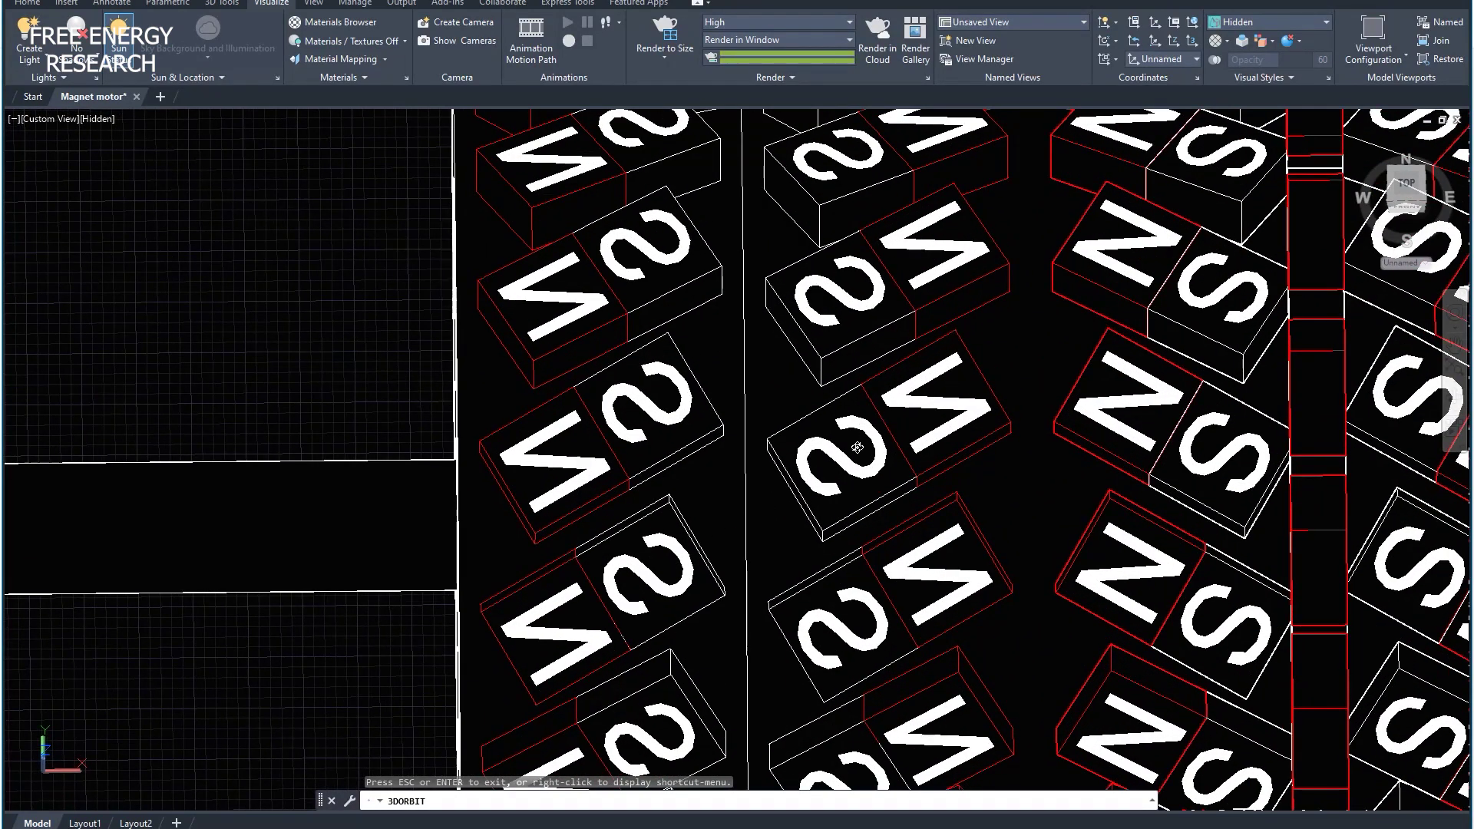
left_click_drag(797, 543, 835, 362)
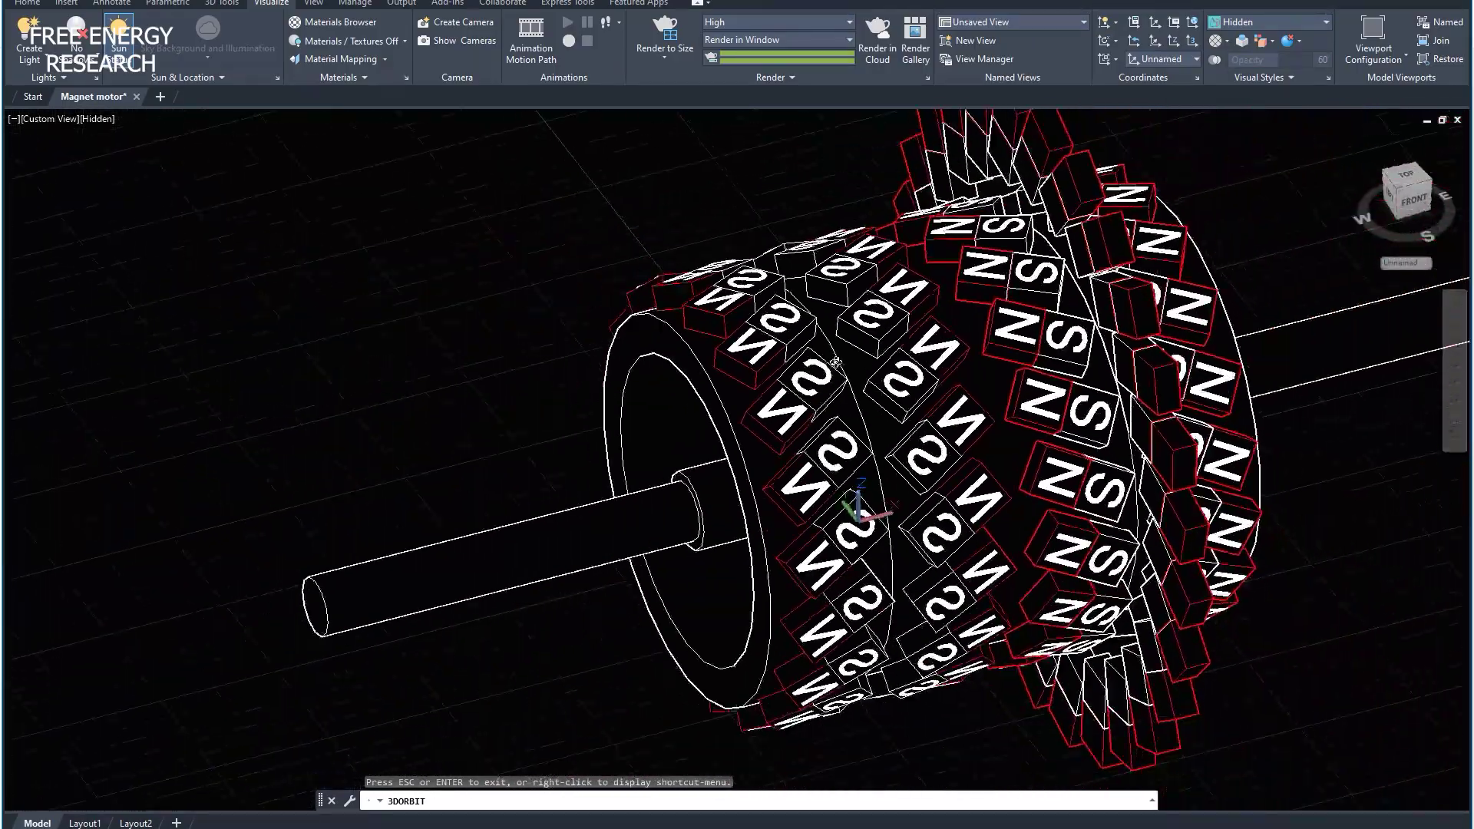
left_click_drag(1062, 446, 873, 438)
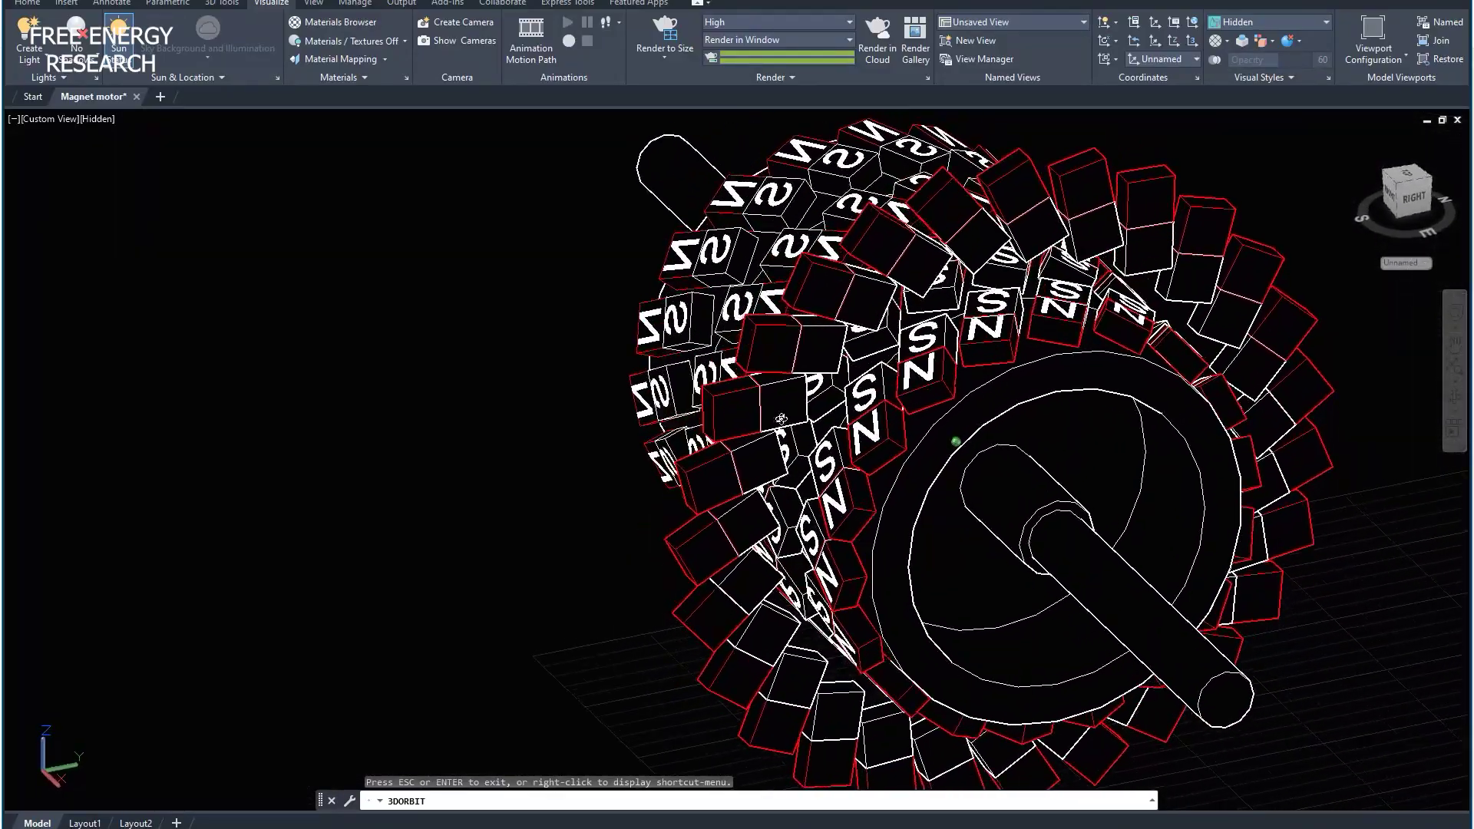
scroll(781, 419, "up", 5)
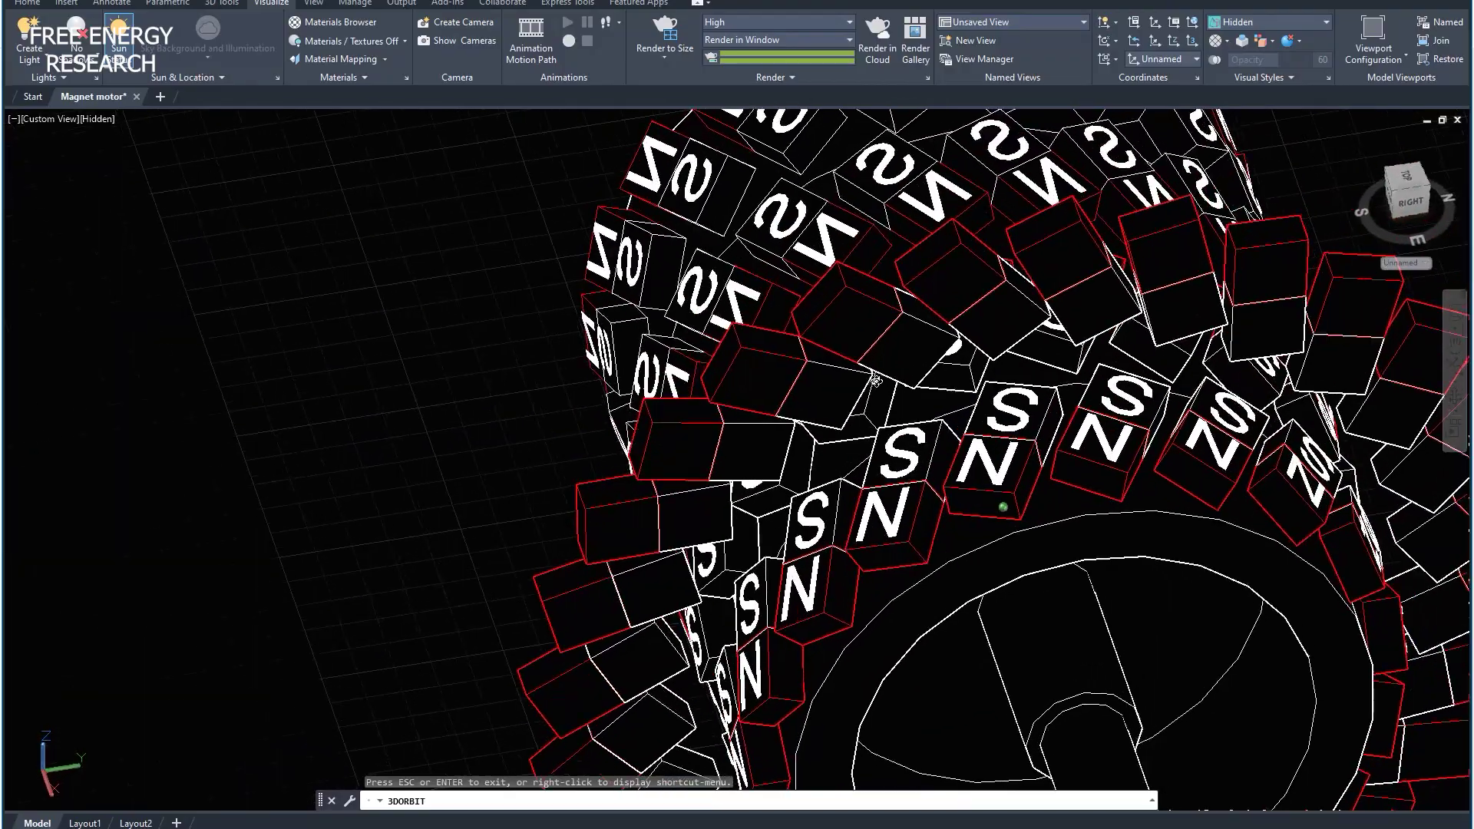
left_click_drag(850, 417, 1235, 400)
scroll(935, 452, "down", 5)
left_click_drag(935, 451, 764, 395)
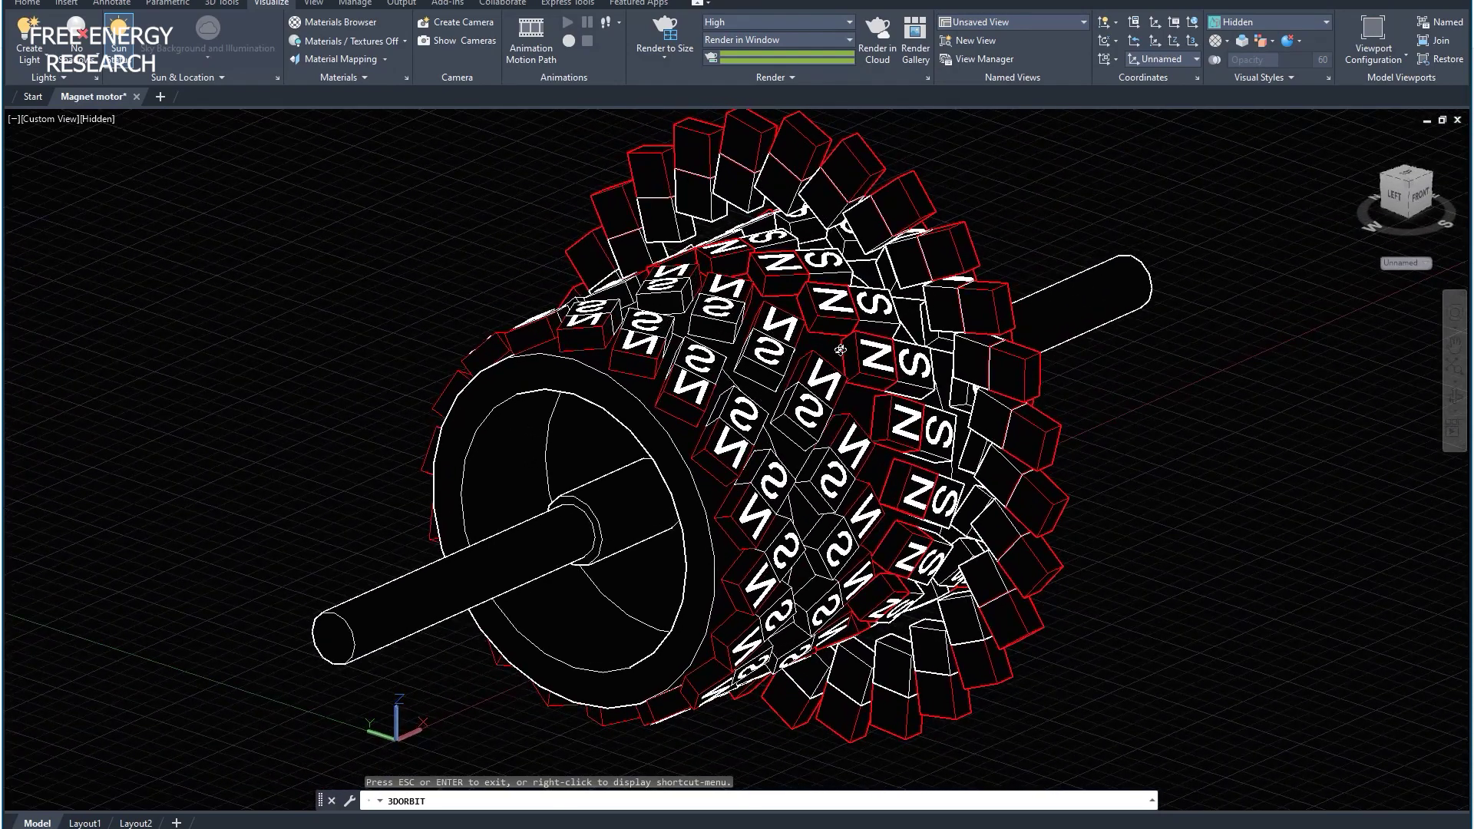
left_click_drag(840, 350, 891, 242)
Step: Hide the outer ring of magnets with Isolate > Hide Objects
key("Escape")
left_click(893, 241)
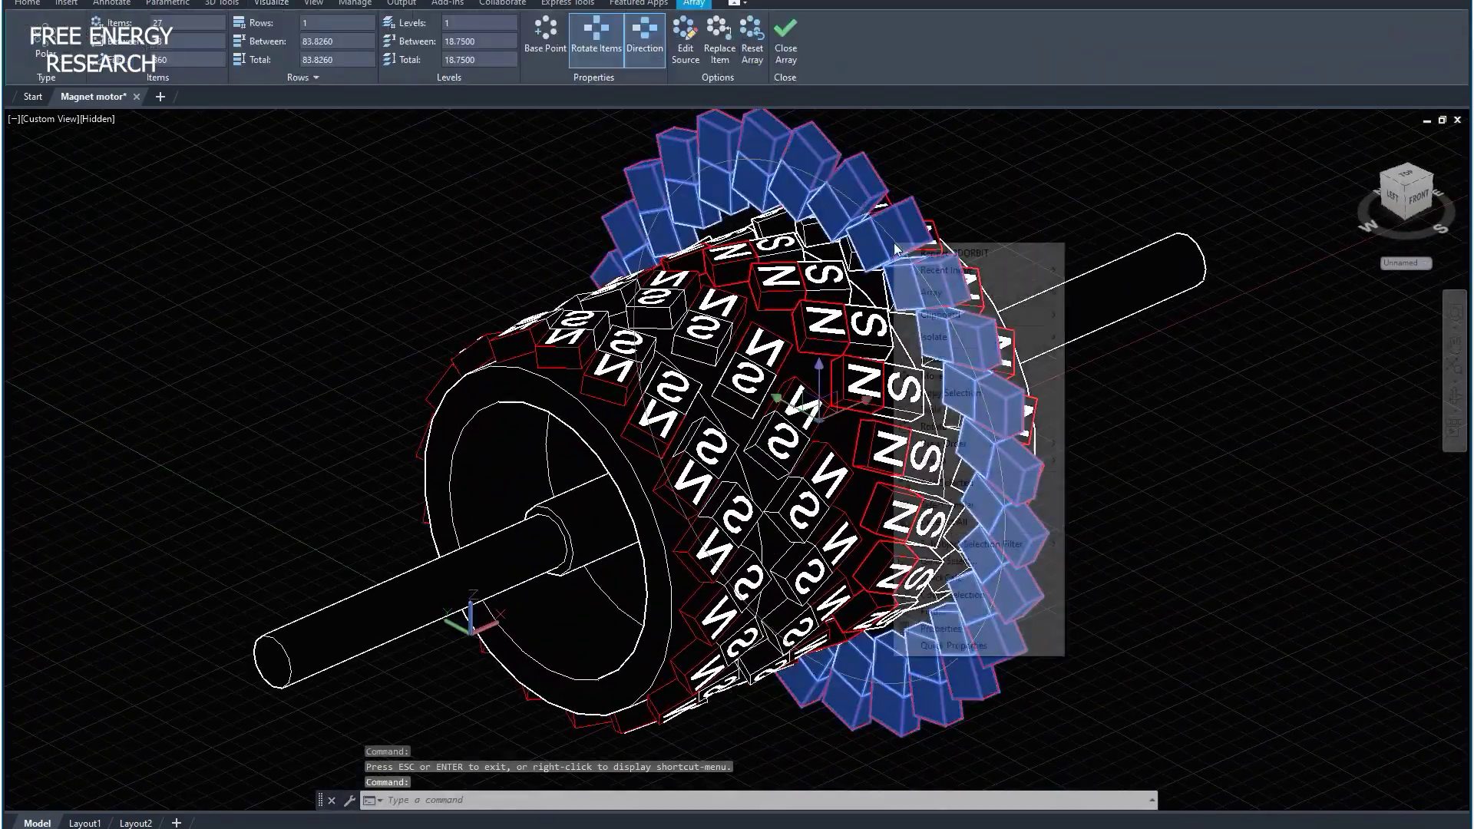
right_click(894, 242)
mouse_move(1012, 340)
left_click(1123, 355)
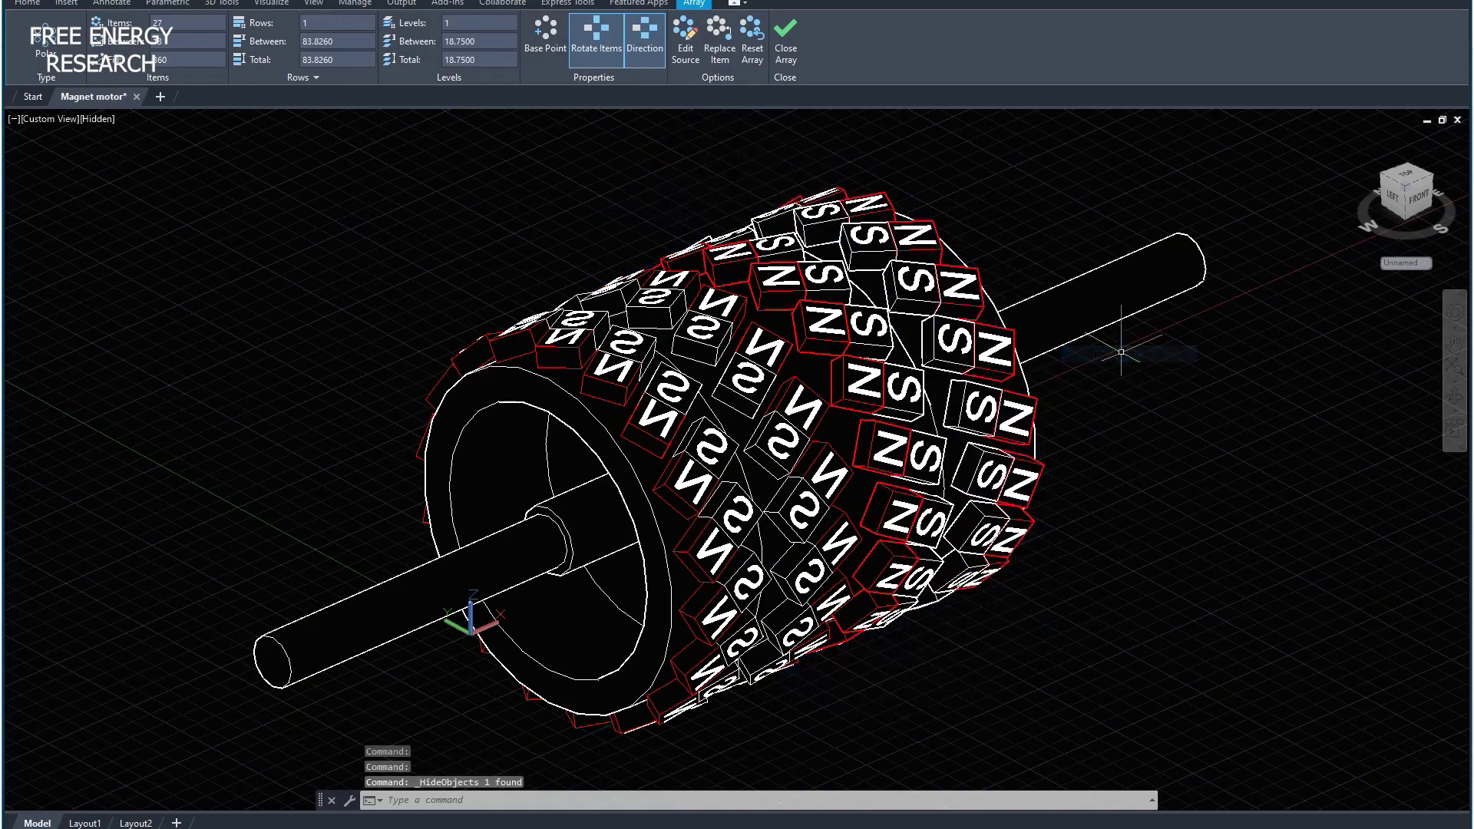
Step: Orbit to look down on the magnet rings, then switch to the SW Isometric view
key("Return")
left_click_drag(845, 430, 785, 554)
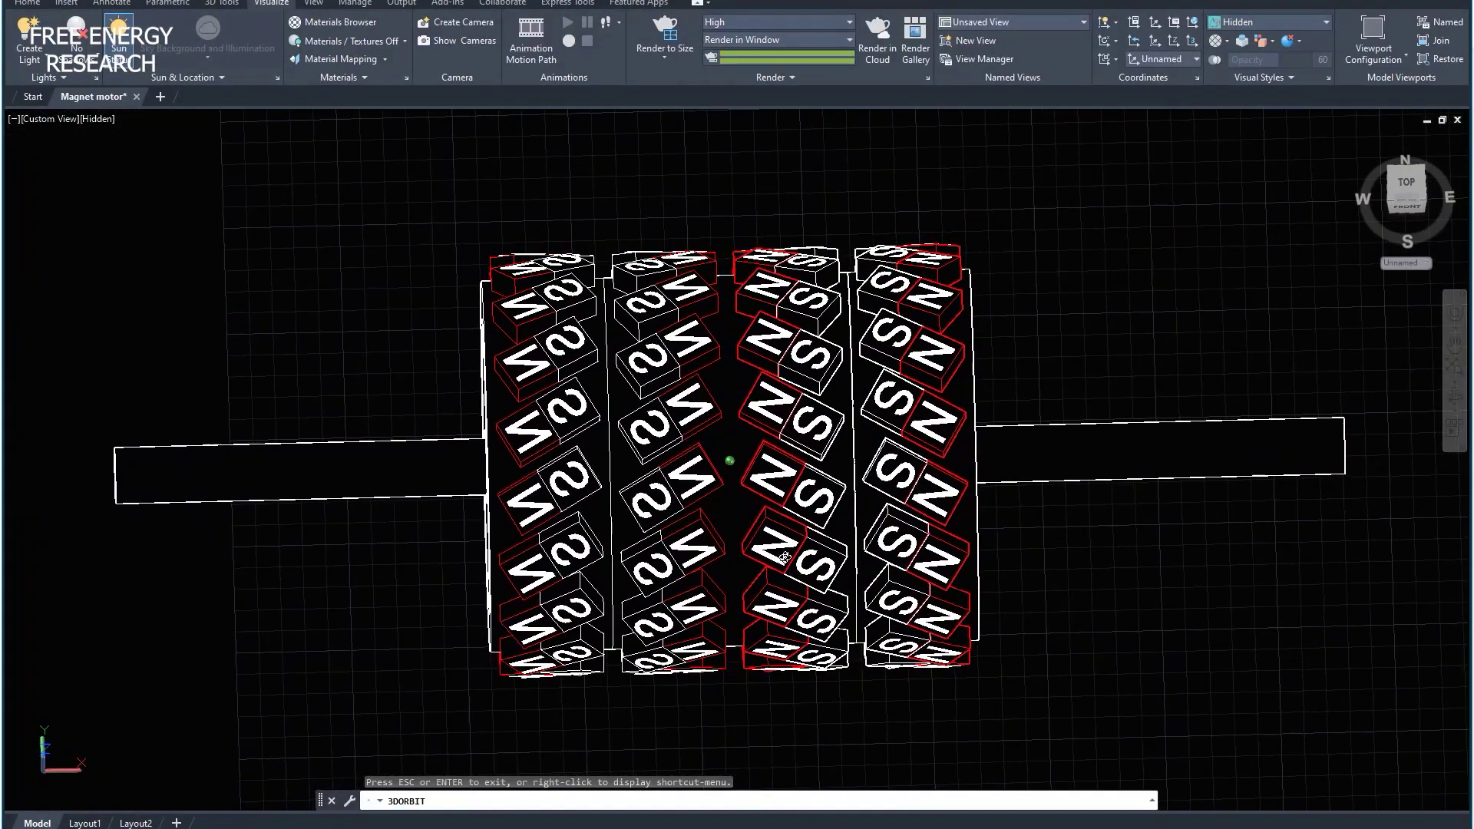
key("Escape")
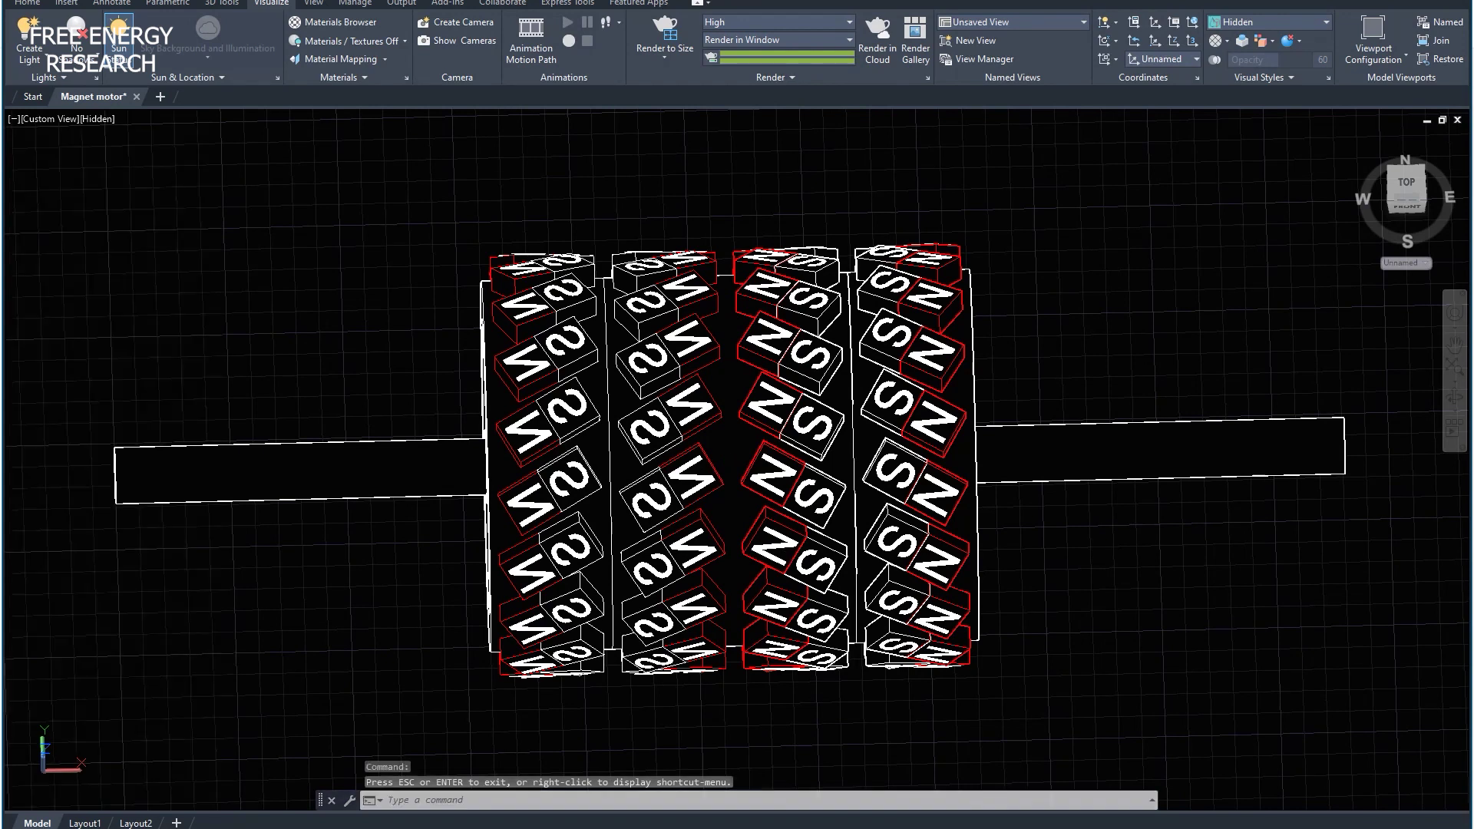
left_click(422, 172)
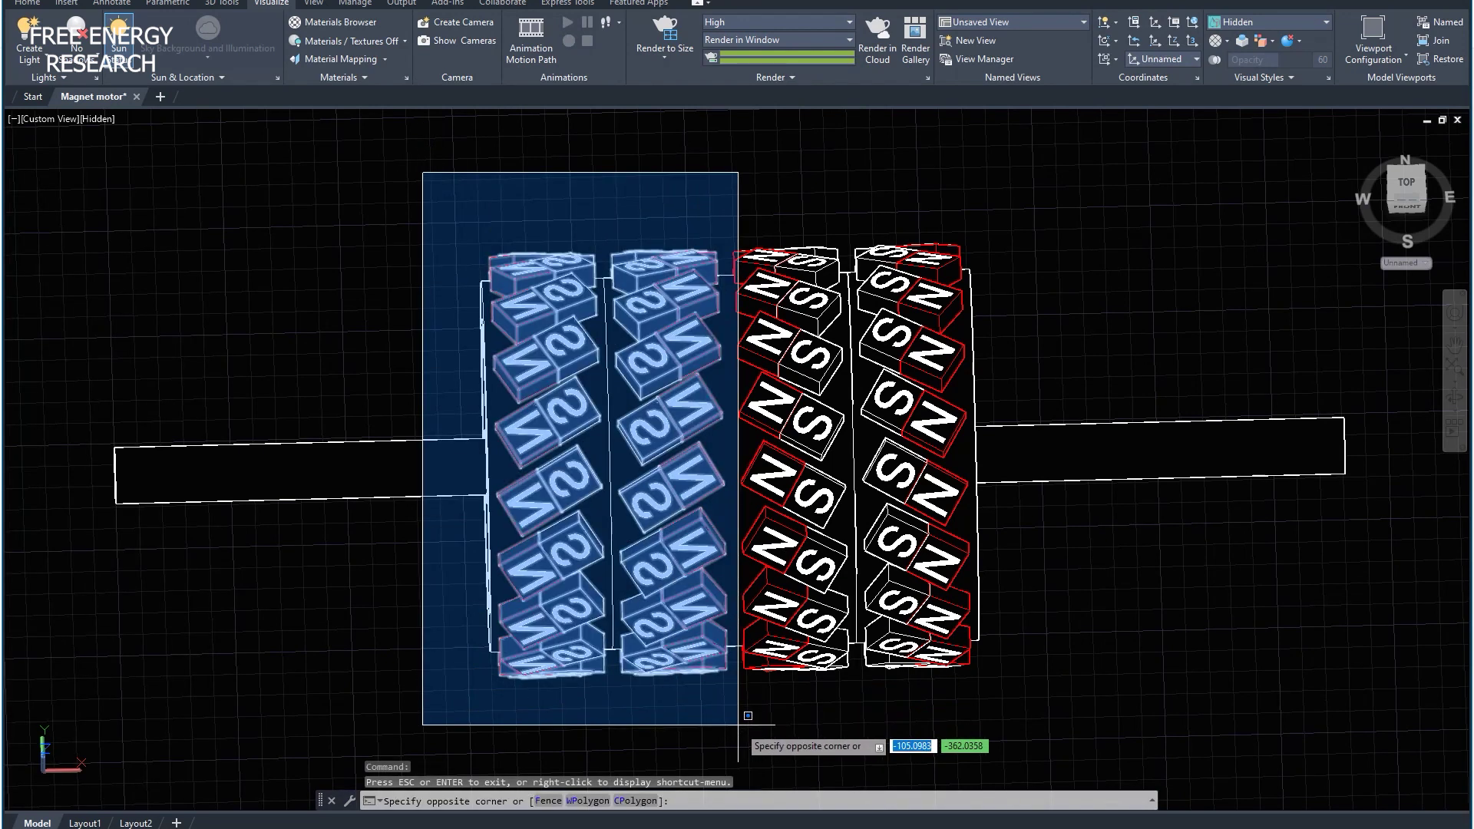
key("Escape")
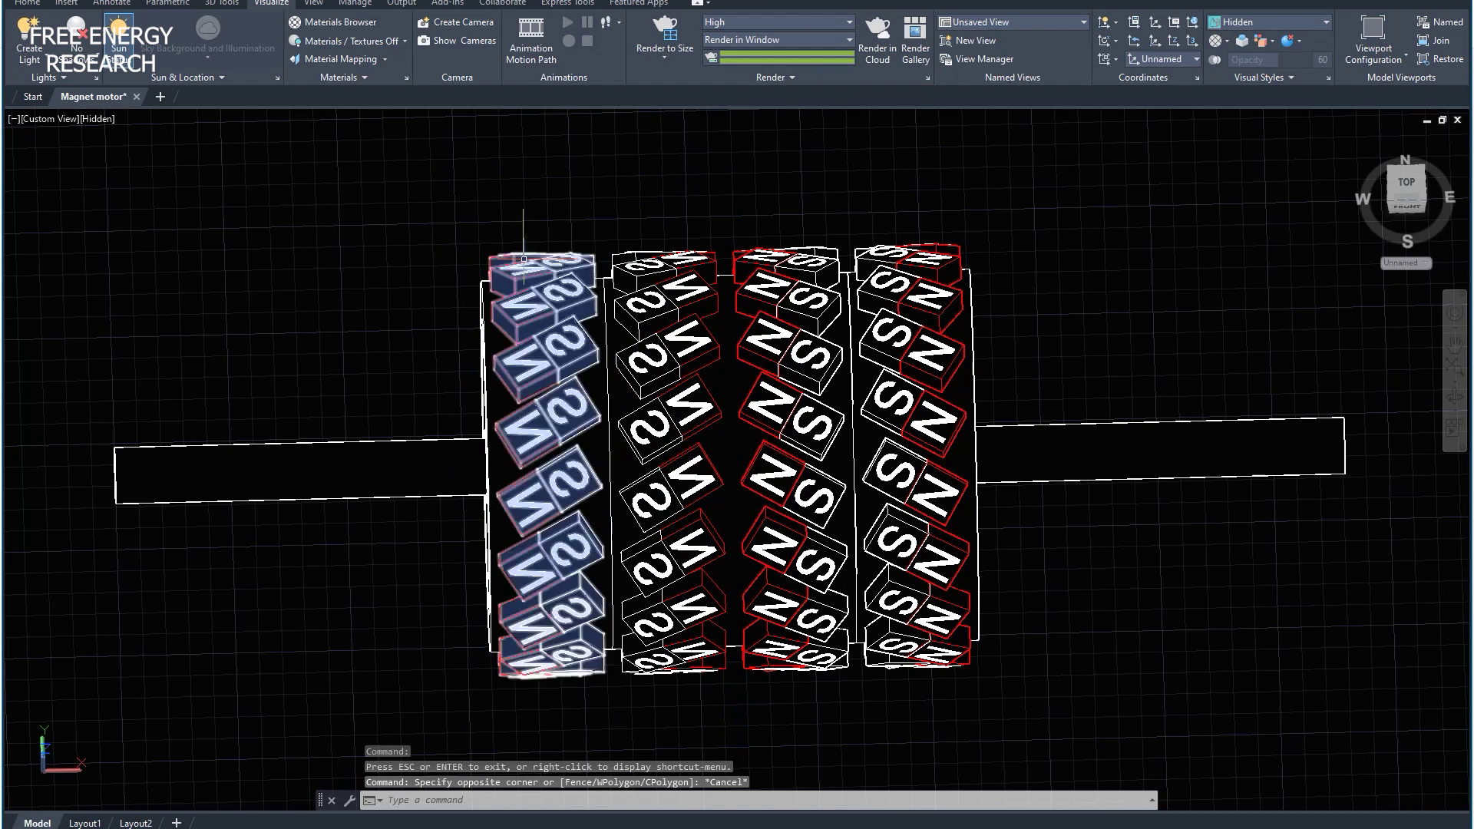
left_click(446, 192)
key("Escape")
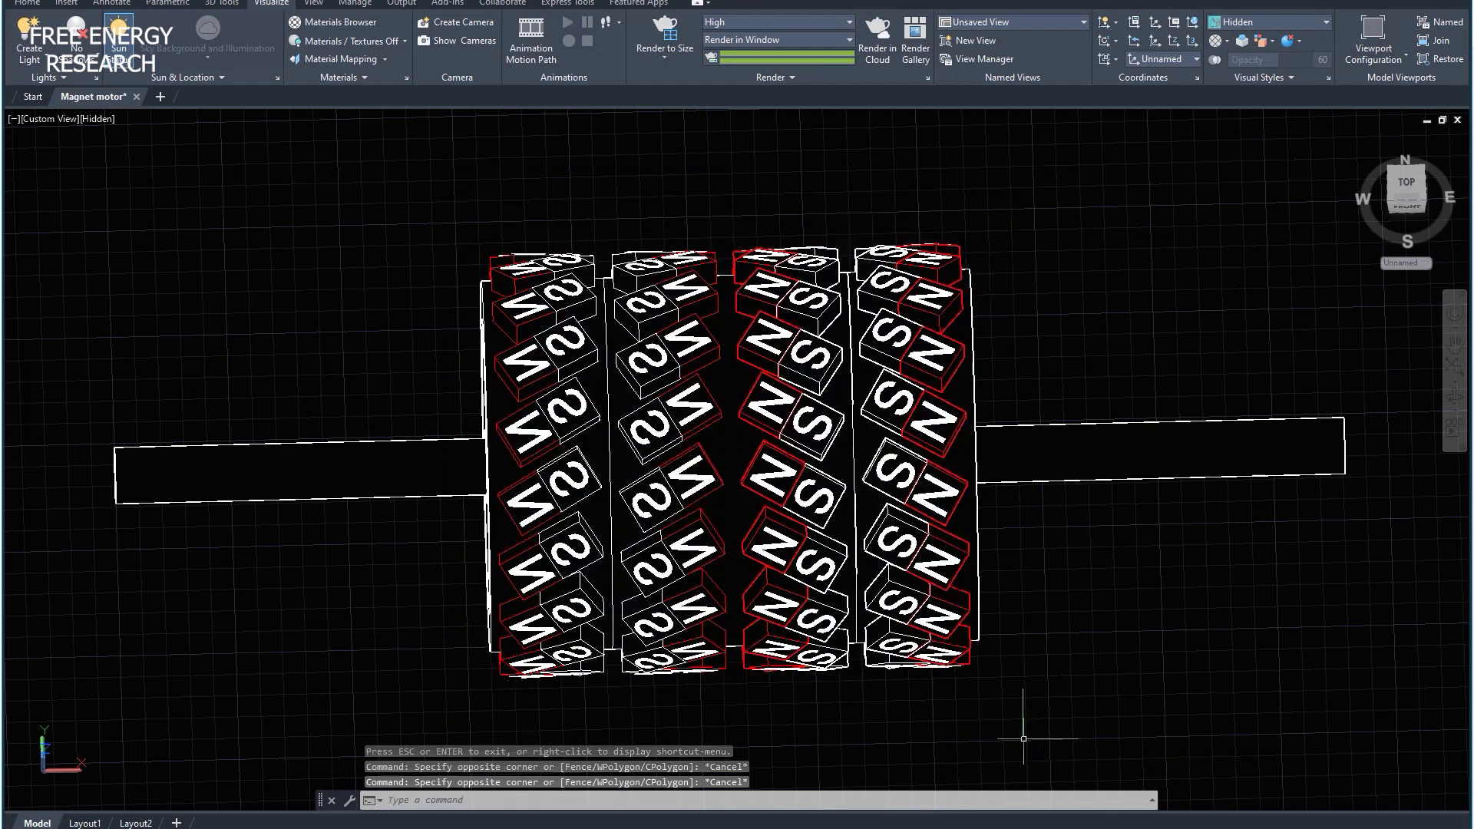
left_click(1390, 209)
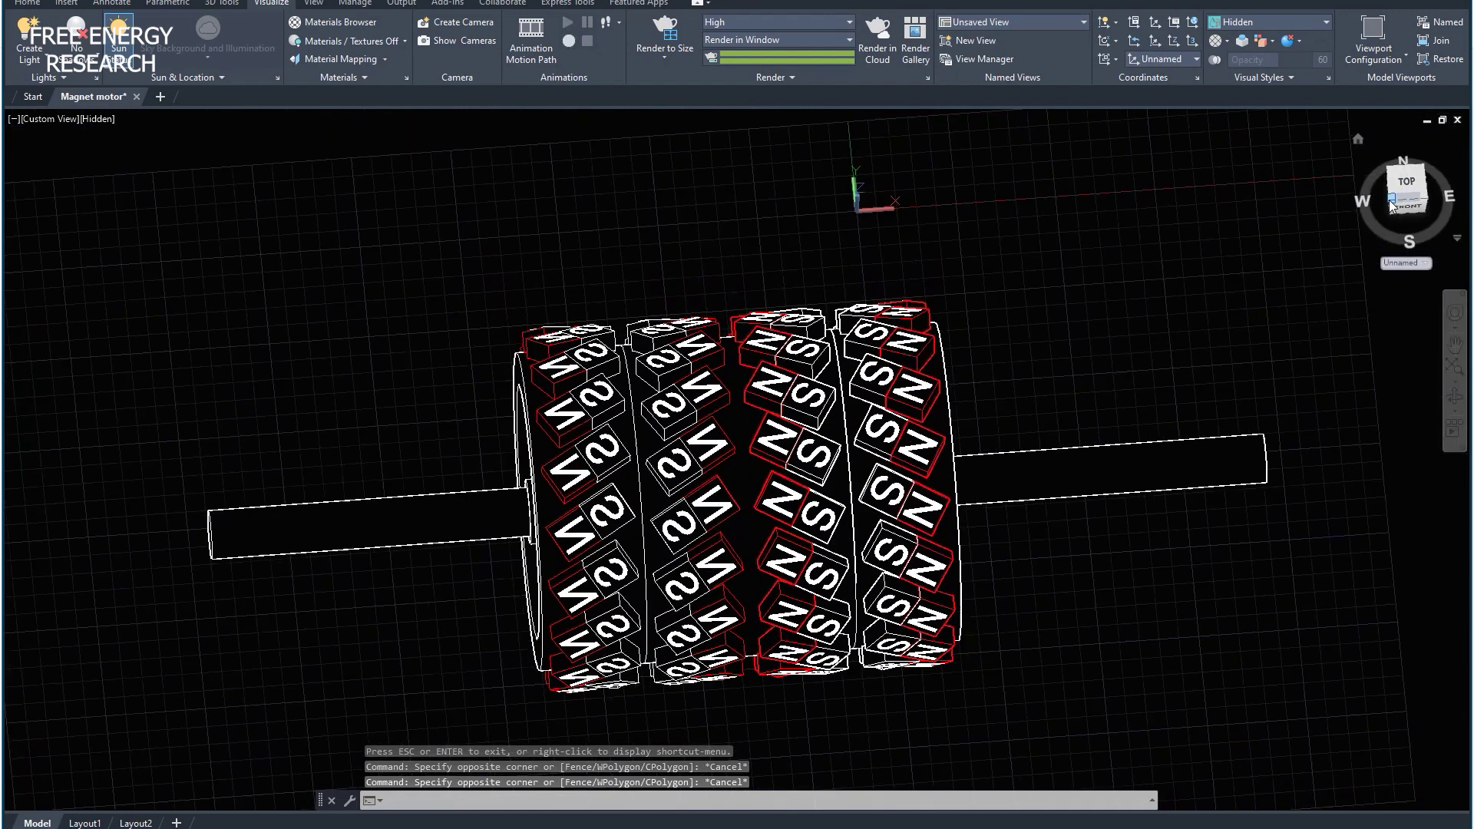
Step: Zoom in and orbit around the remaining N/S magnet rings to show the hub end
scroll(952, 768, "up", 3)
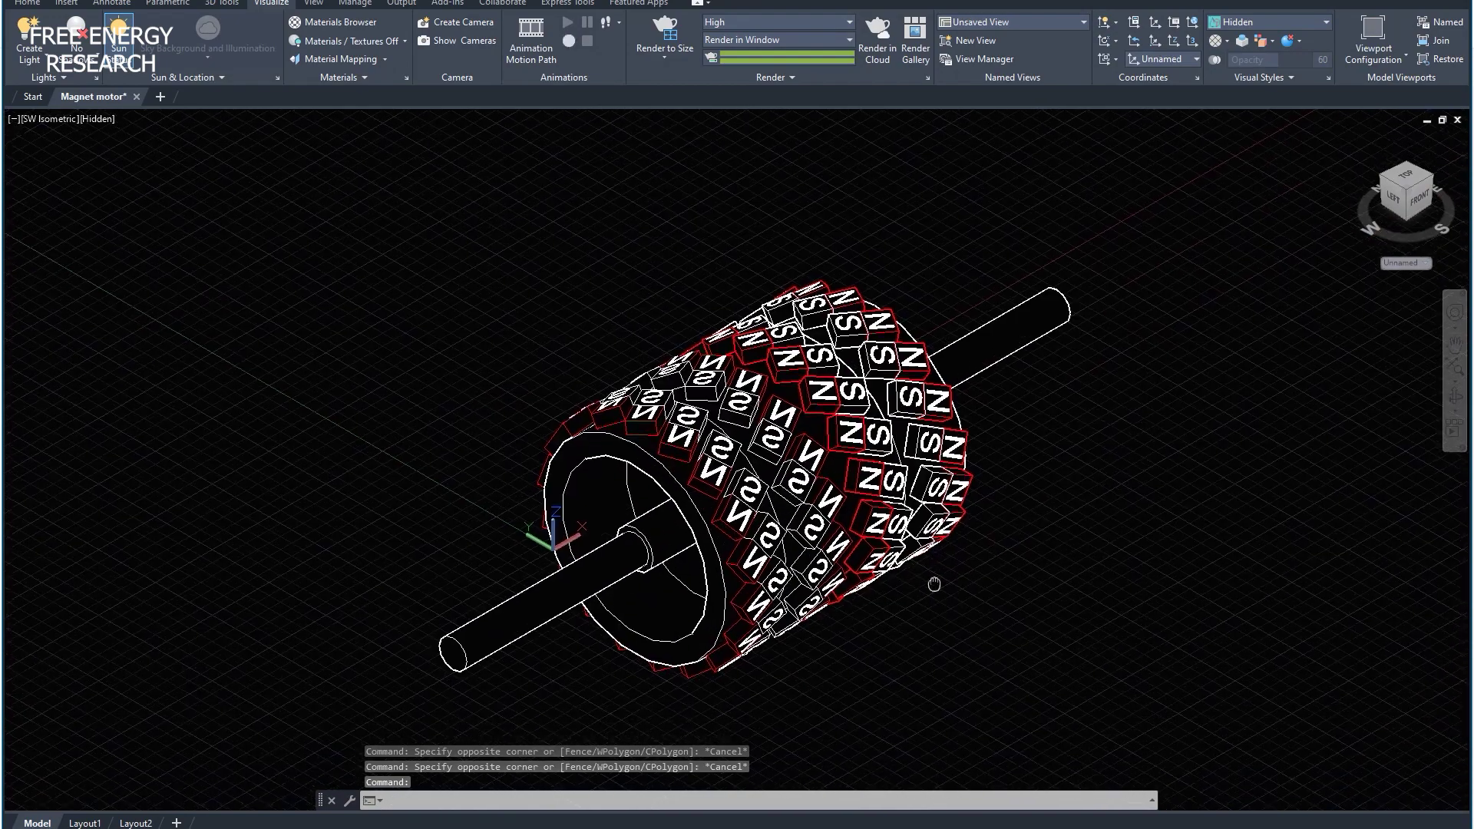
left_click(1454, 397)
mouse_move(998, 470)
left_mouse_down()
mouse_move(777, 483)
mouse_move(1152, 361)
mouse_move(975, 487)
mouse_move(981, 447)
left_mouse_up()
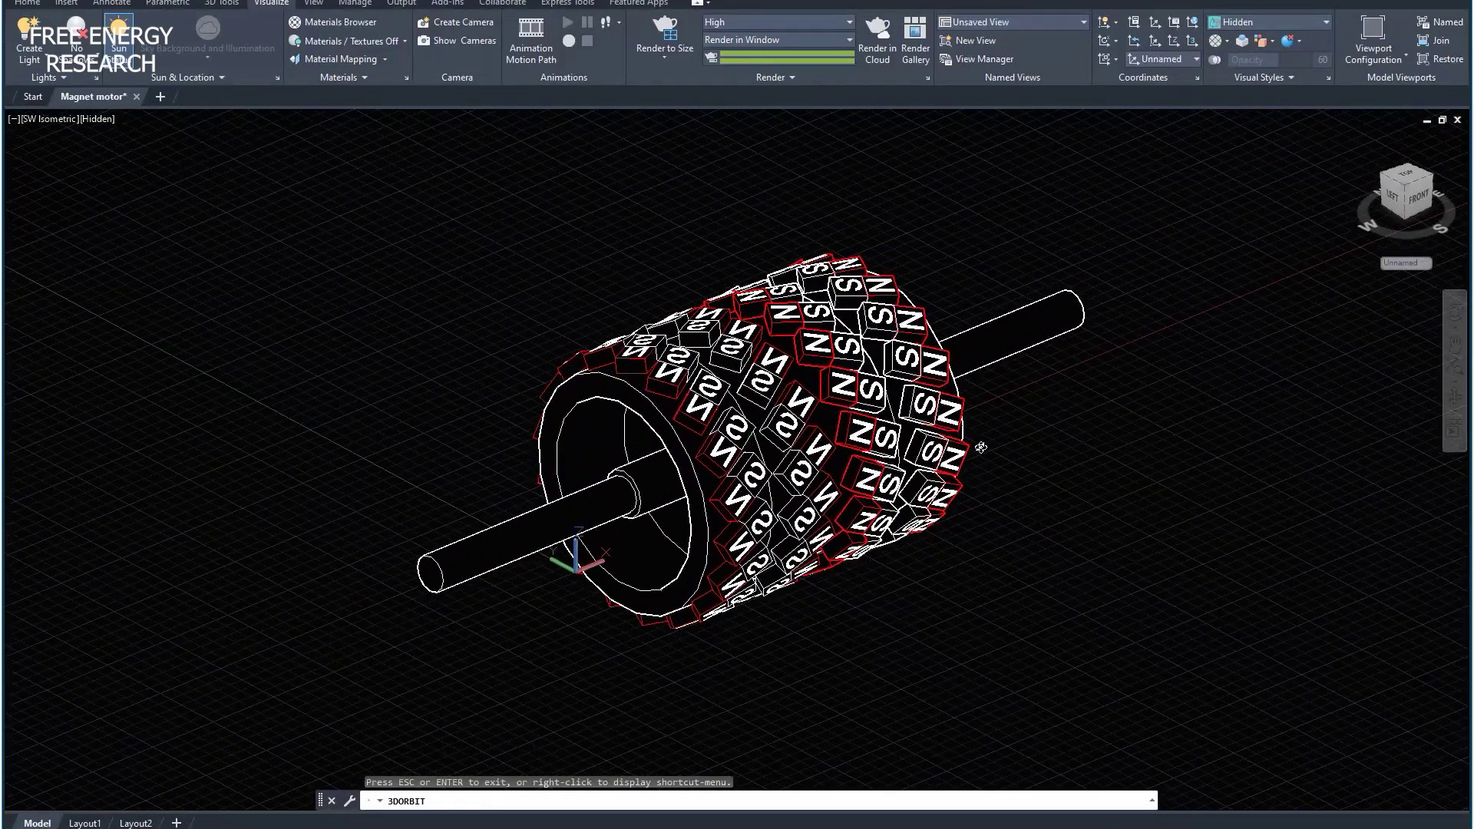
left_click_drag(881, 446, 903, 444)
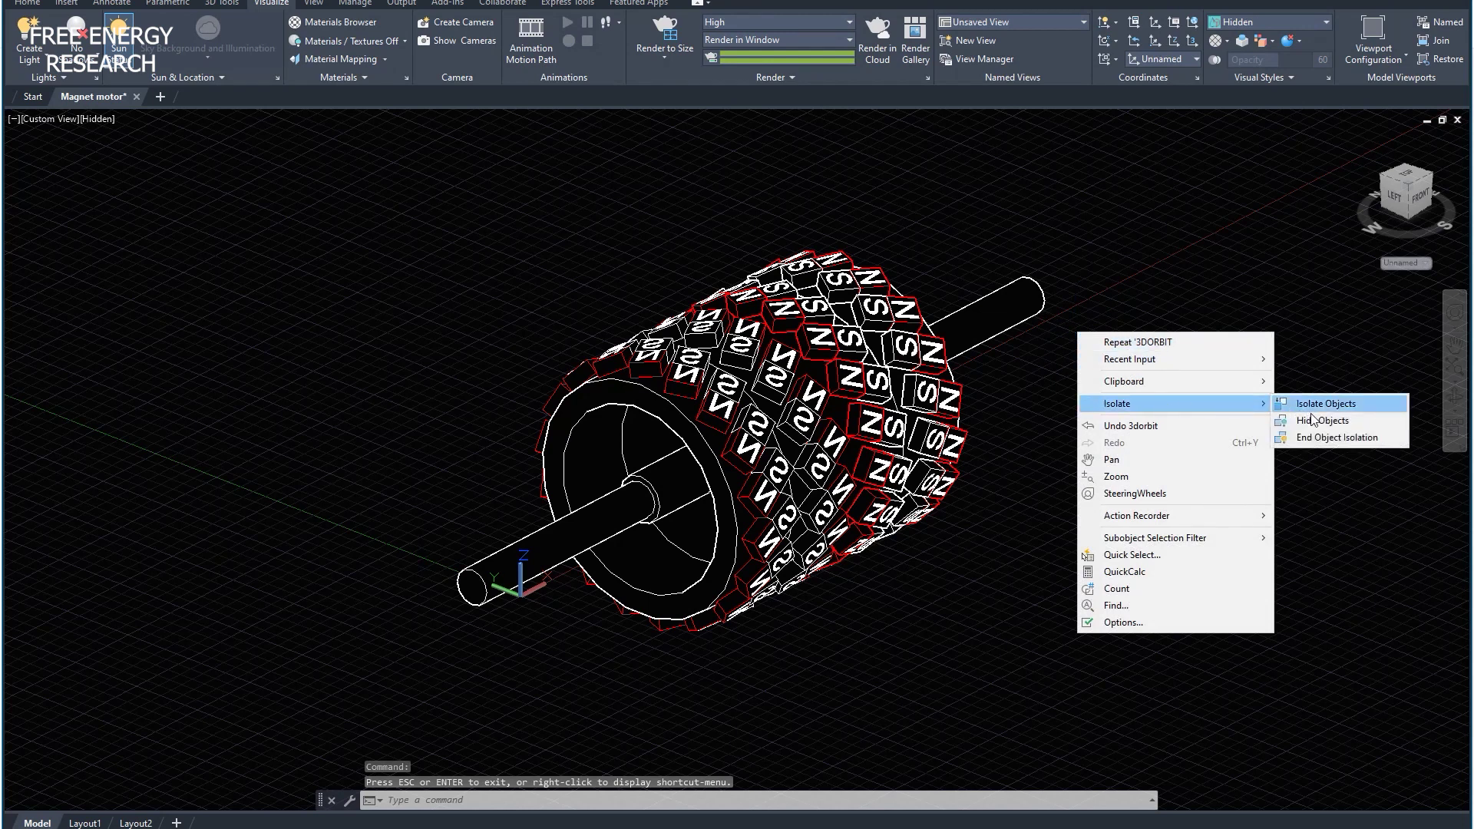
Step: Restore all hidden parts, including the housing, with End Object Isolation
left_click(1338, 438)
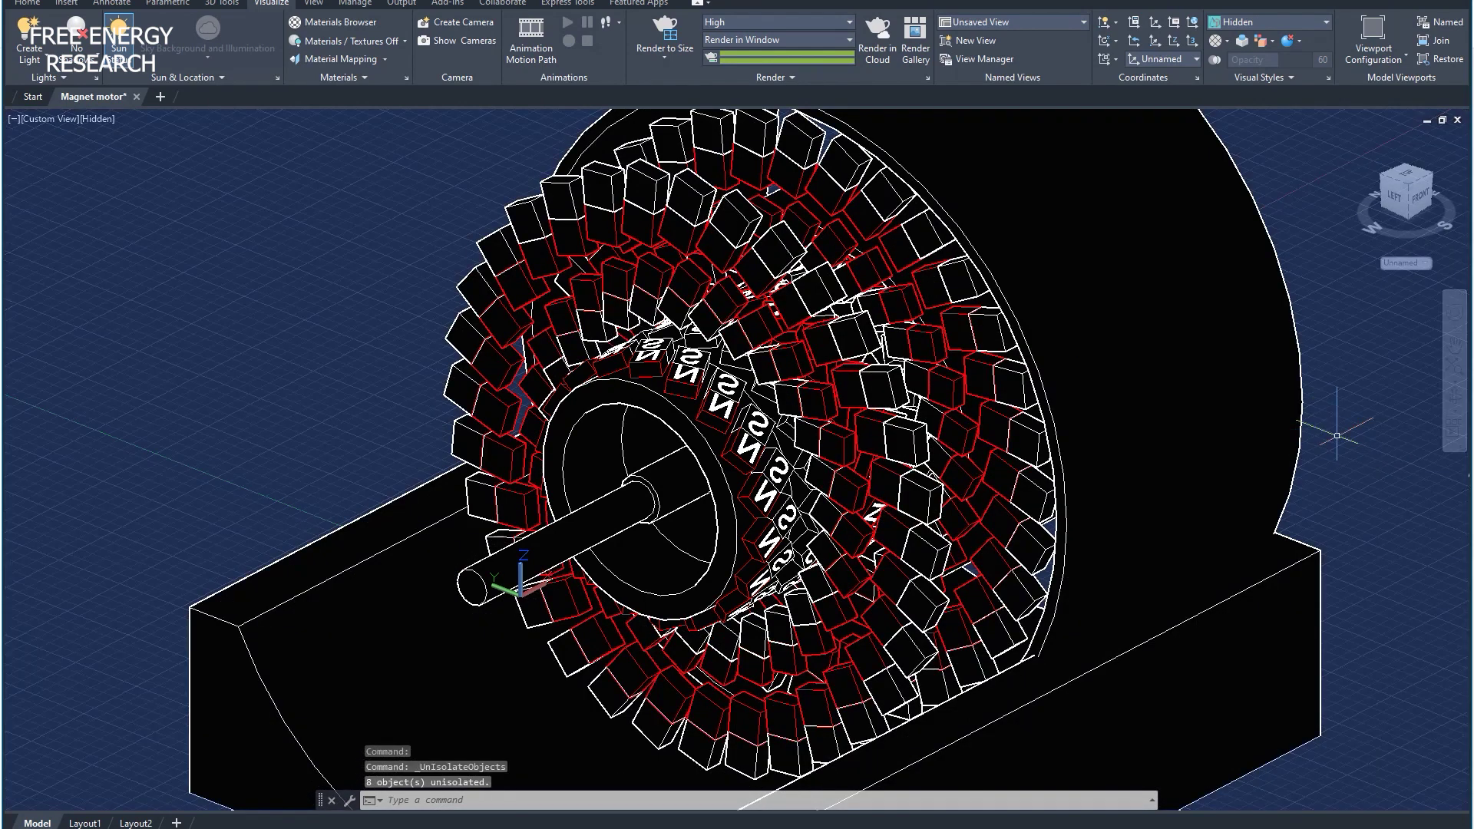
scroll(1075, 476, "down", 5)
scroll(1105, 477, "up", 3)
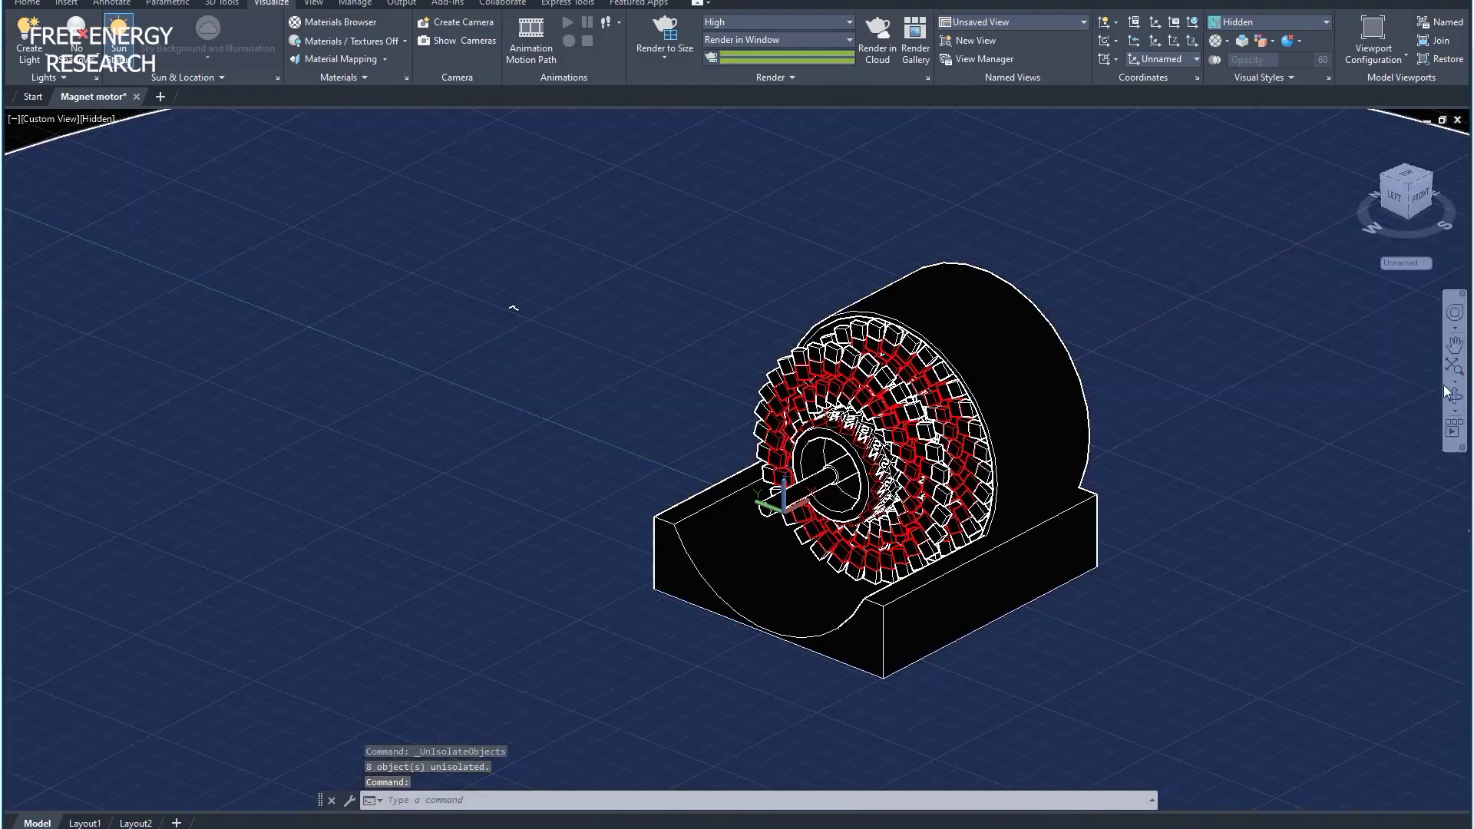
Step: Orbit to a side view and select the outer and inner housing rings to inspect them
left_click(1455, 396)
left_click_drag(1109, 462, 889, 412)
key("Escape")
left_click(892, 403)
key("Escape")
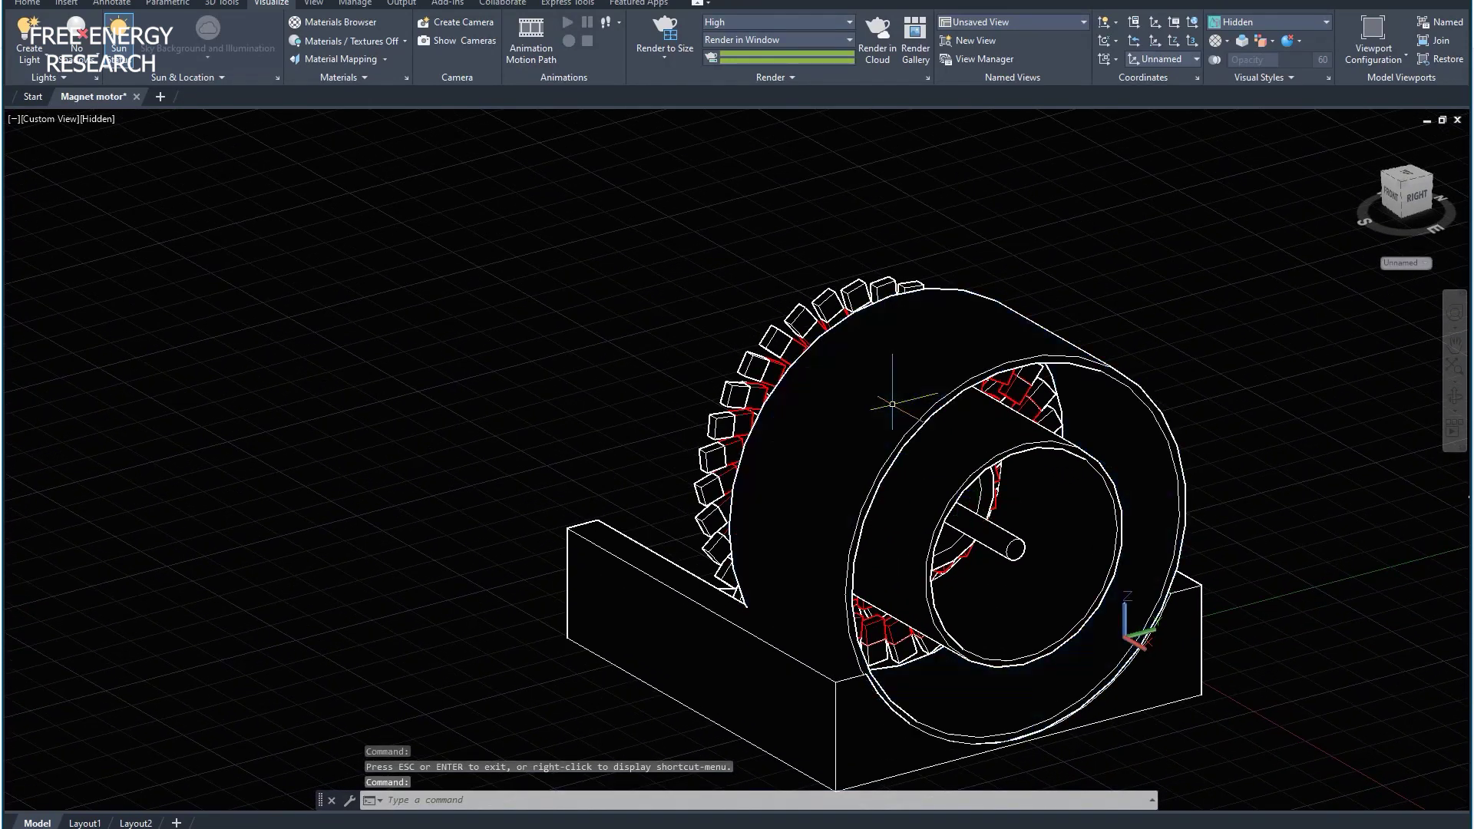
left_click(974, 414)
key("Escape")
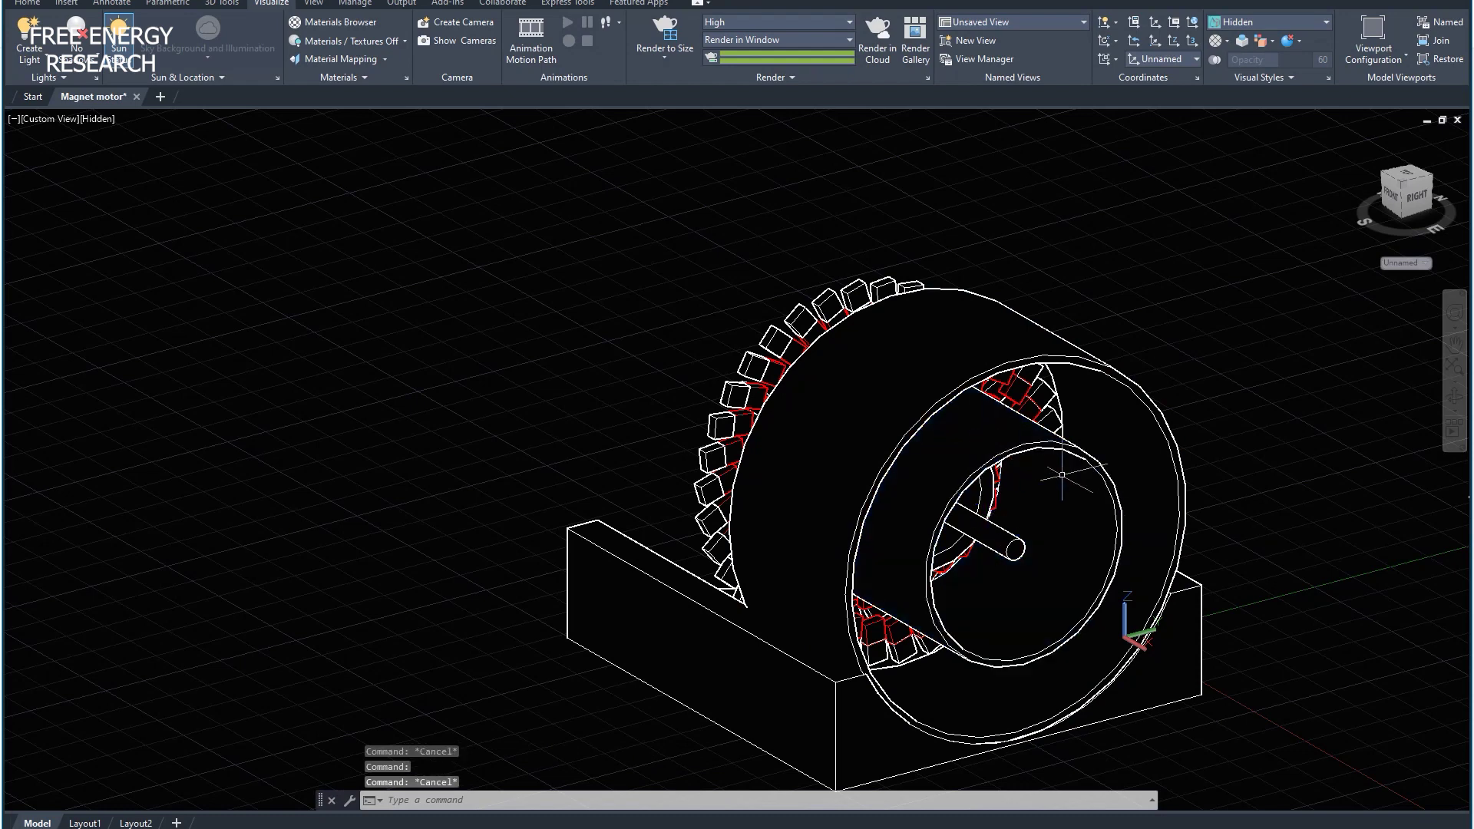
Step: Orbit to a left-front view and inspect the shaft and base block by selecting them
left_click(1457, 400)
left_click_drag(1067, 483, 757, 612)
key("Escape")
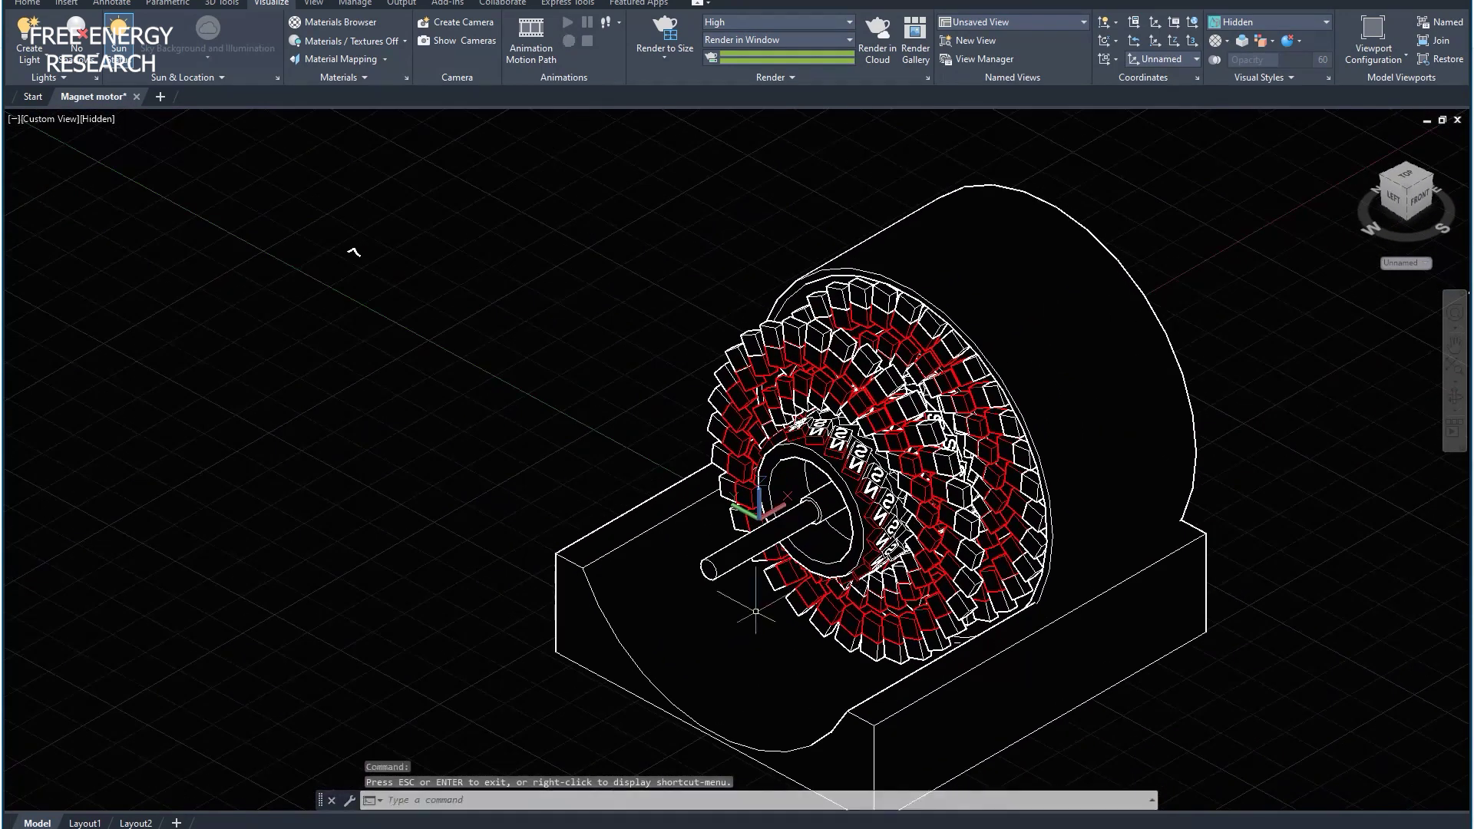
left_click(711, 565)
scroll(726, 604, "up", 5)
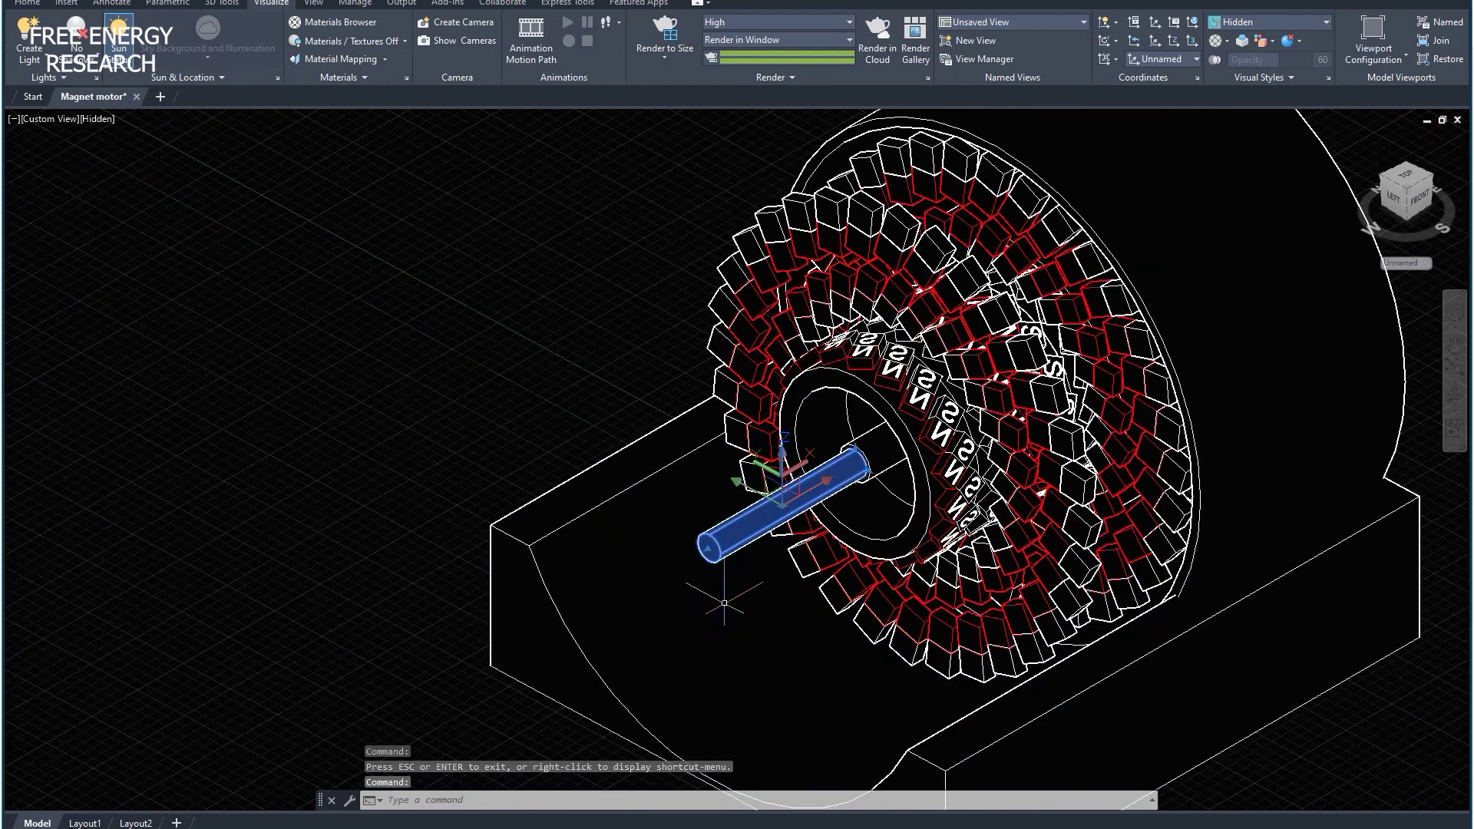
scroll(707, 492, "down", 3)
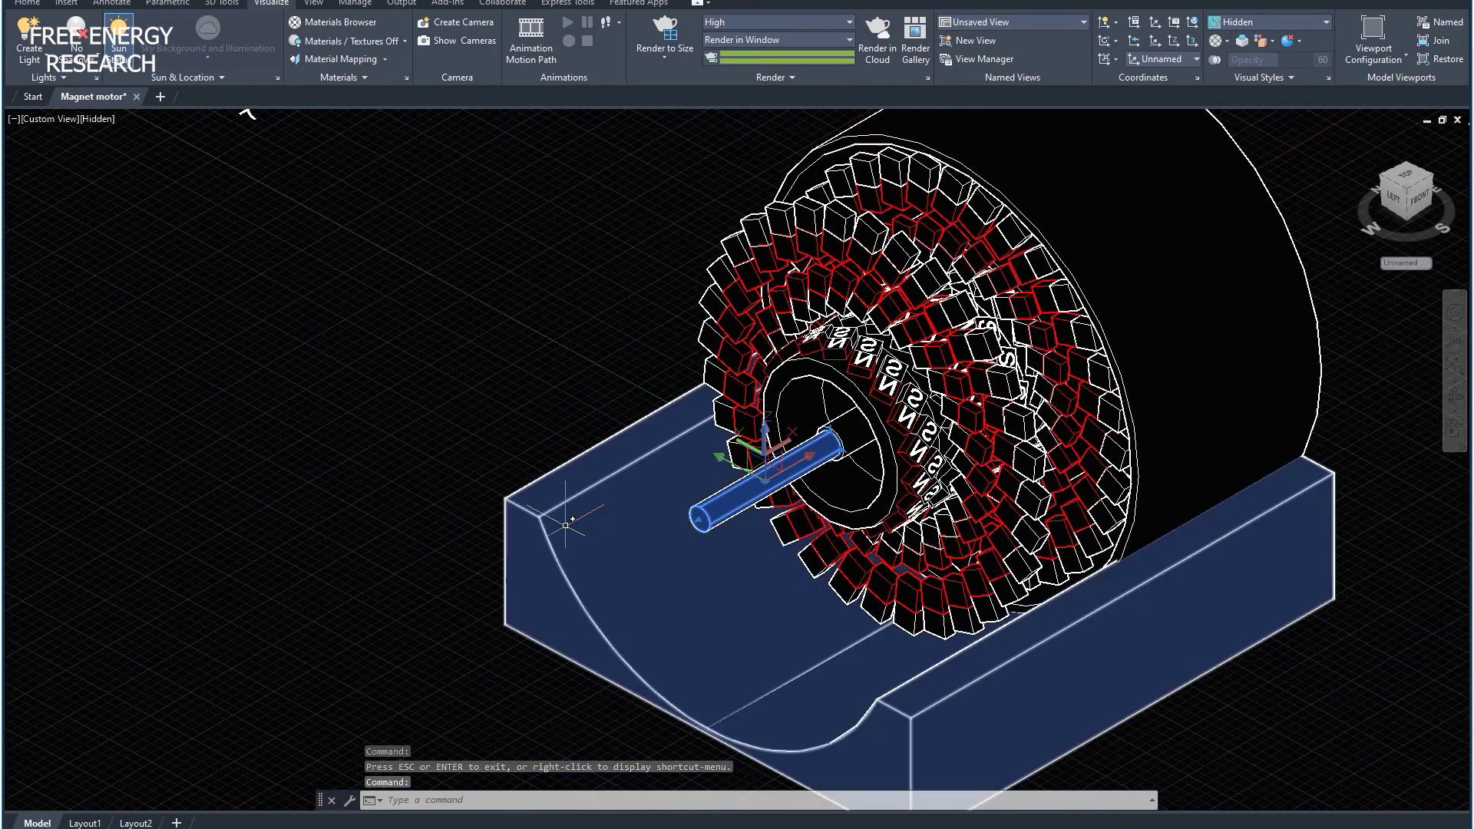
key("Escape")
left_click(564, 520)
key("Escape")
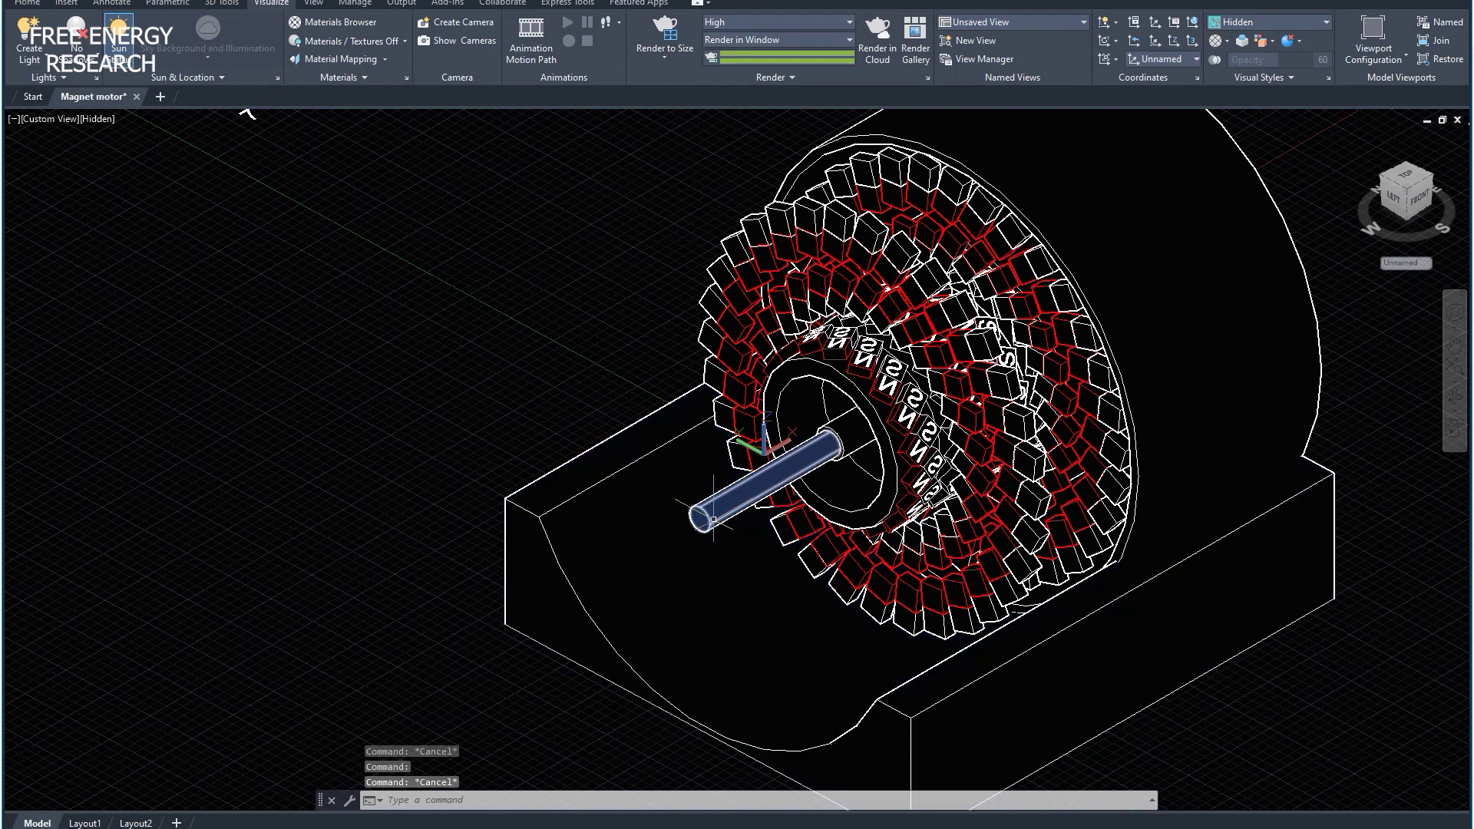
left_click(713, 520)
key("Escape")
scroll(419, 241, "down", 3)
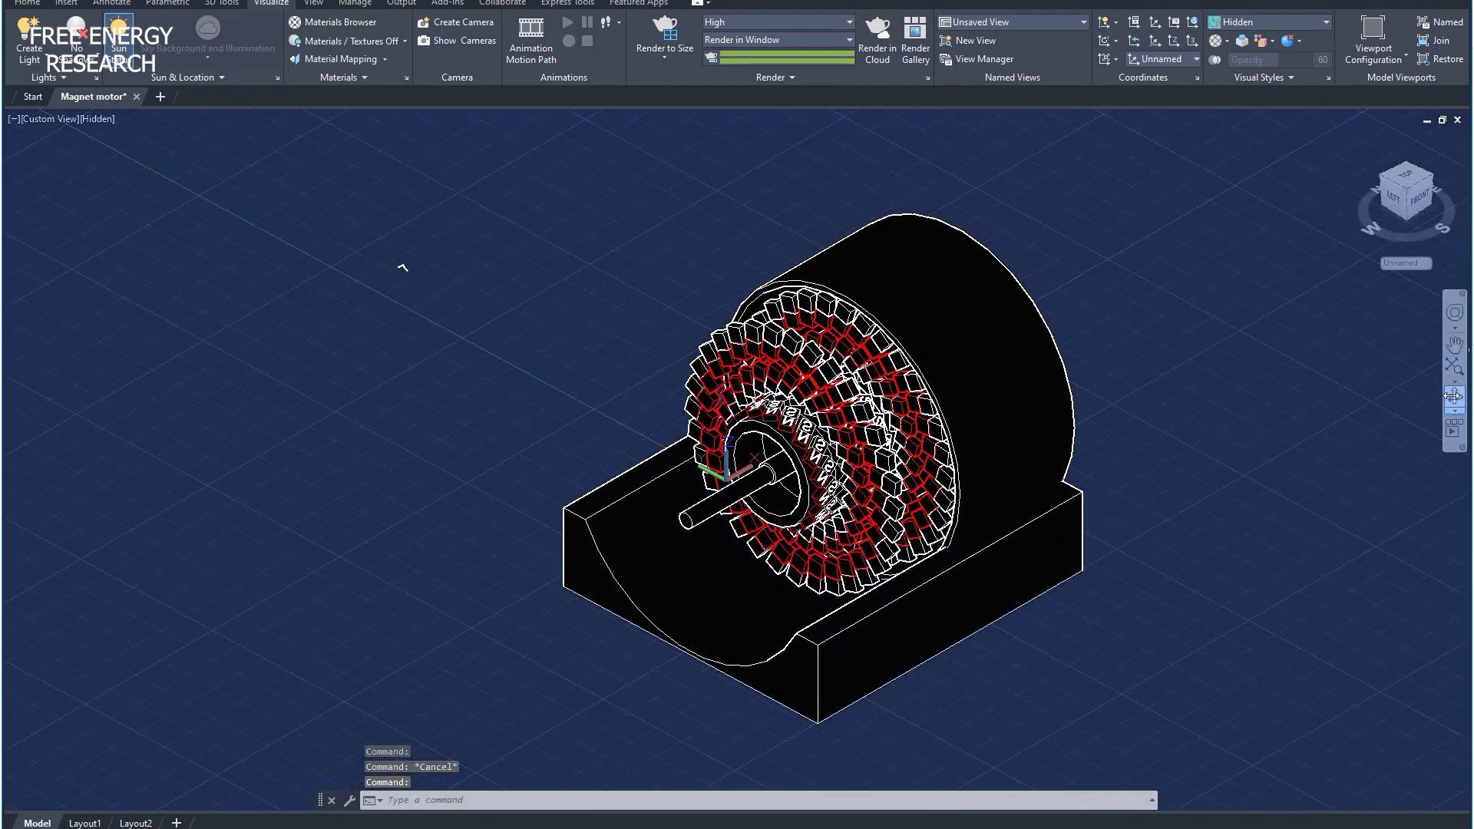
Step: Orbit and zoom around the complete reassembled motor
left_click(1453, 395)
left_click_drag(1021, 453, 866, 468)
scroll(768, 455, "up", 3)
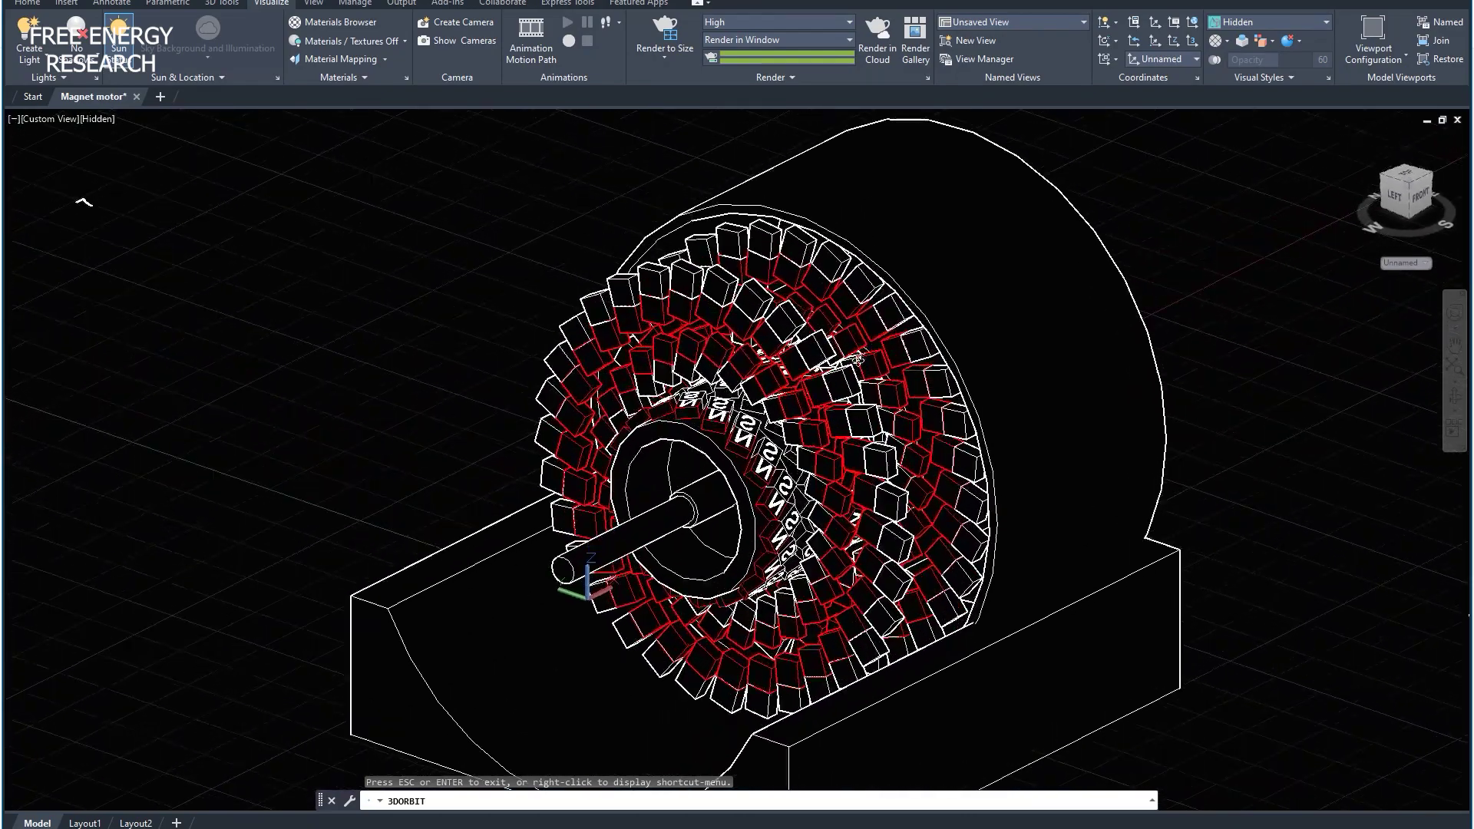